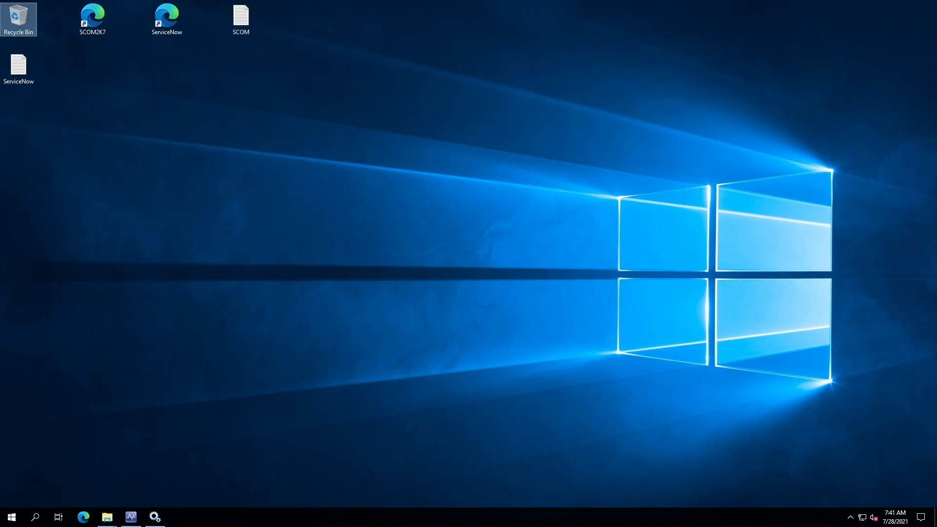
Download the SCOM To ServiceNow Connector free trial from the SCOM2K7 website and move ScomToServiceNowConnector.zip from Downloads to the desktop
{"action": "double_click", "coordinate": [95, 22]}
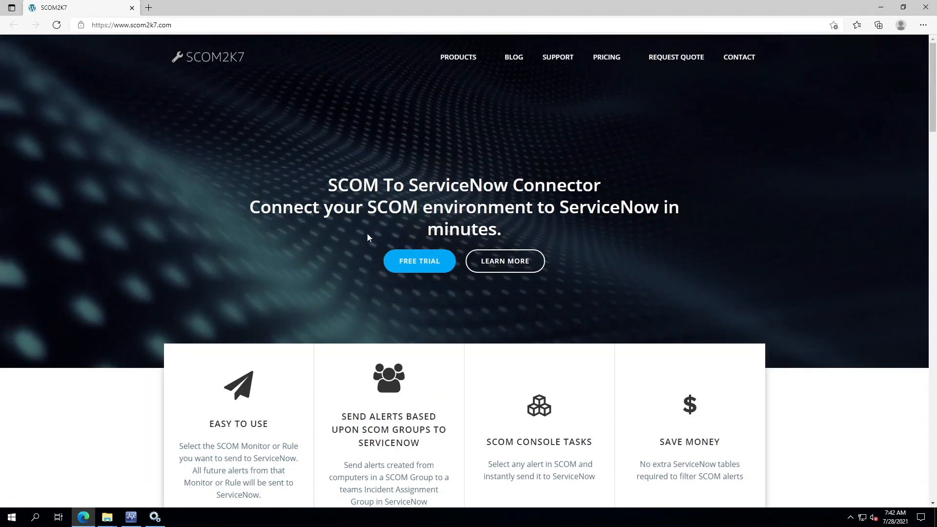
{"action": "left_click", "coordinate": [433, 268]}
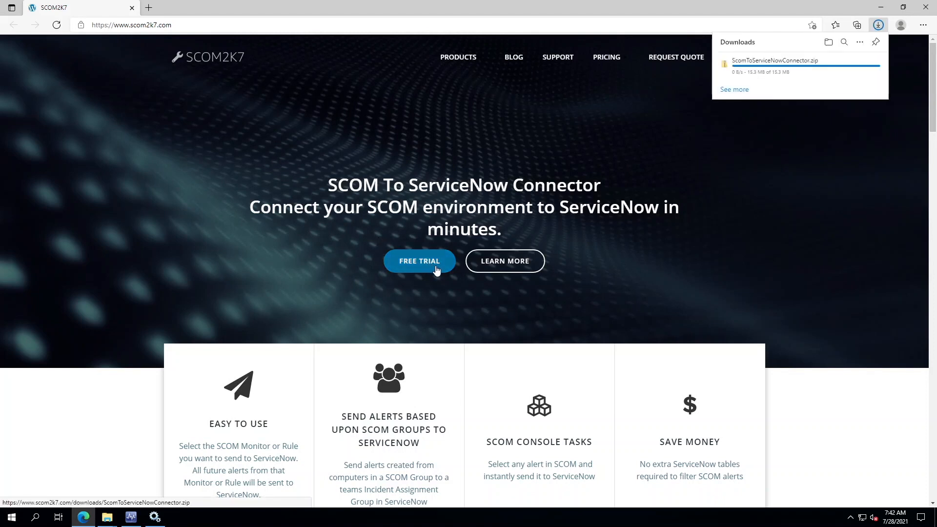
{"action": "left_click", "coordinate": [828, 42]}
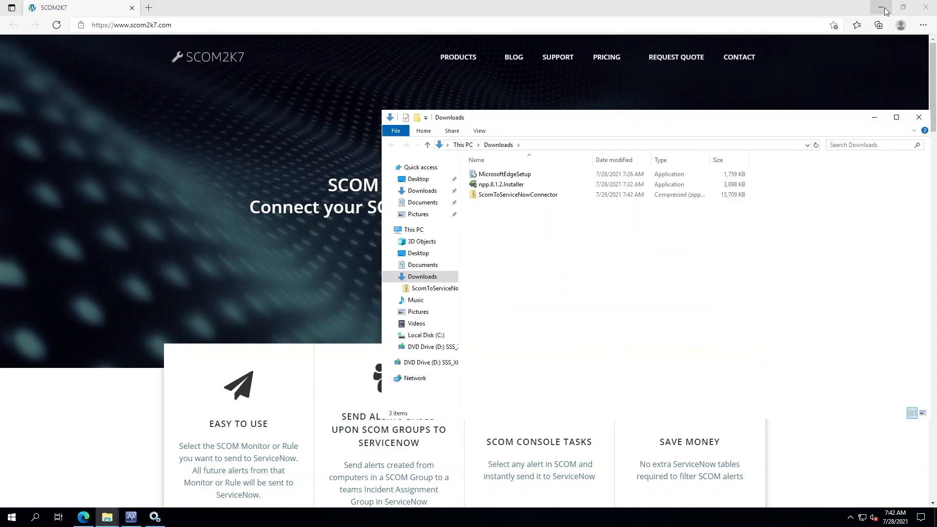
{"action": "left_click", "coordinate": [885, 10]}
{"action": "left_click_drag", "start_coordinate": [482, 196], "coordinate": [207, 125]}
{"action": "left_click", "coordinate": [919, 118]}
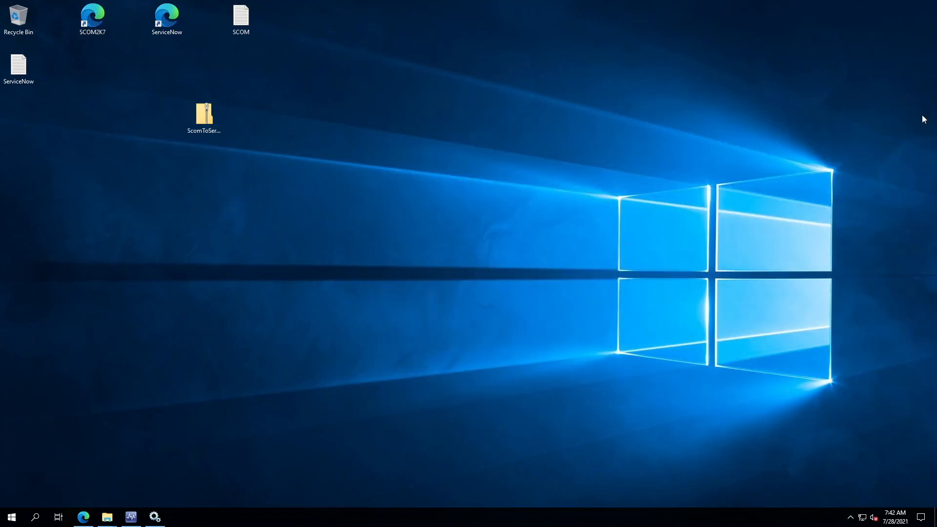
Extract the ScomToServiceNowConnector archive into a folder on the desktop
{"action": "right_click", "coordinate": [210, 117]}
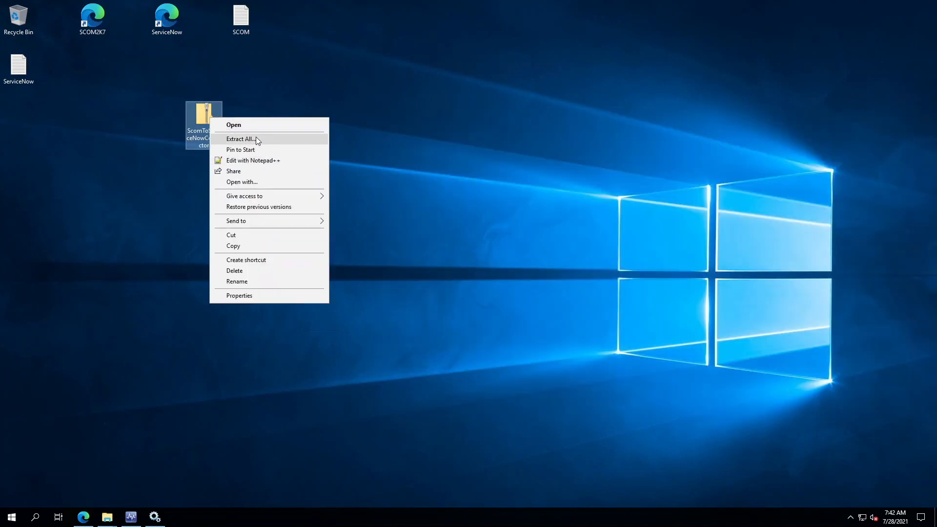
{"action": "left_click", "coordinate": [242, 138]}
{"action": "left_click", "coordinate": [565, 354]}
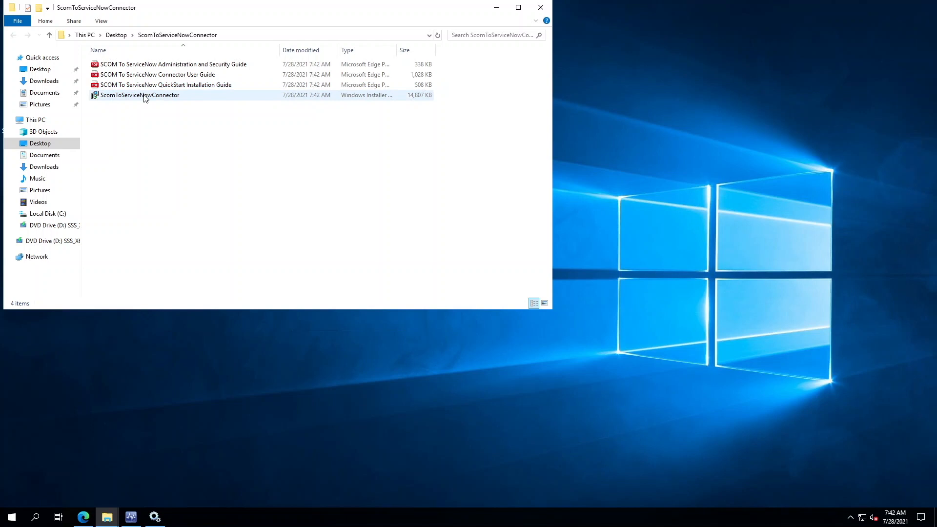
Look over the extracted guides and read the start of the SCOM To ServiceNow QuickStart Installation Guide, closing everything when done
{"action": "left_click", "coordinate": [177, 67]}
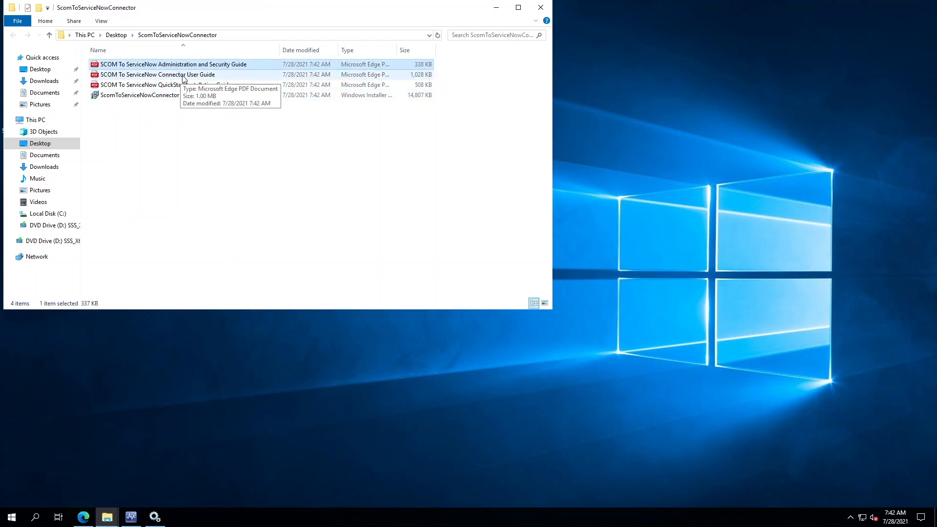
{"action": "left_click", "coordinate": [181, 77]}
{"action": "left_click", "coordinate": [188, 85]}
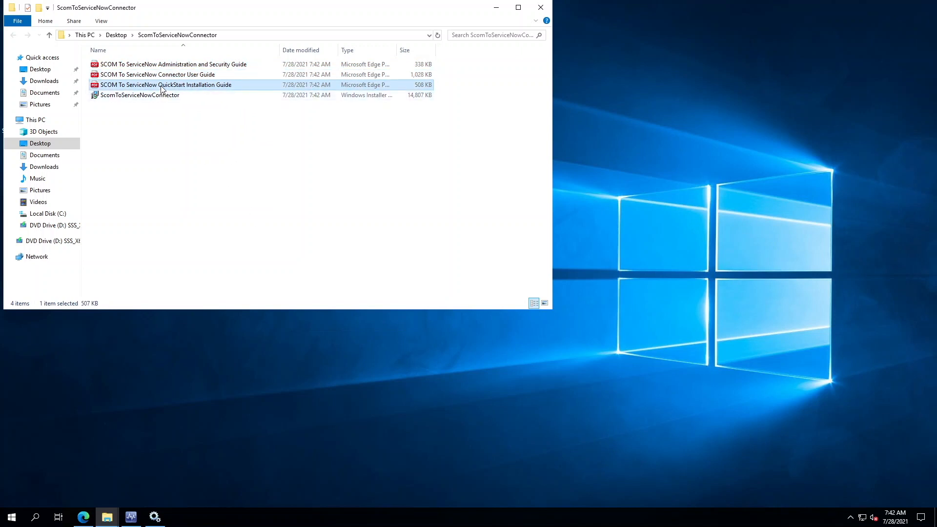
{"action": "double_click", "coordinate": [167, 86]}
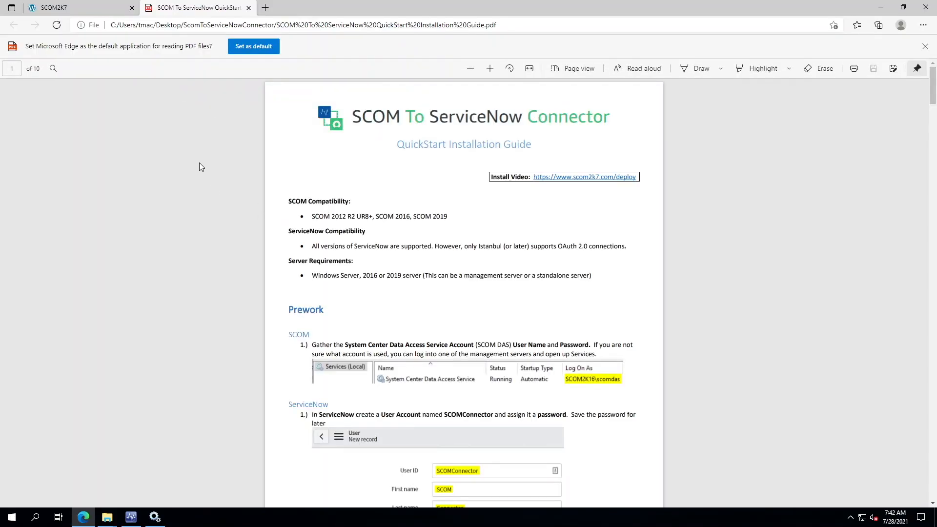
{"action": "scroll", "coordinate": [236, 205], "scroll_direction": "down", "scroll_amount": 4}
{"action": "scroll", "coordinate": [236, 206], "scroll_direction": "up", "scroll_amount": 4}
{"action": "left_click", "coordinate": [248, 8]}
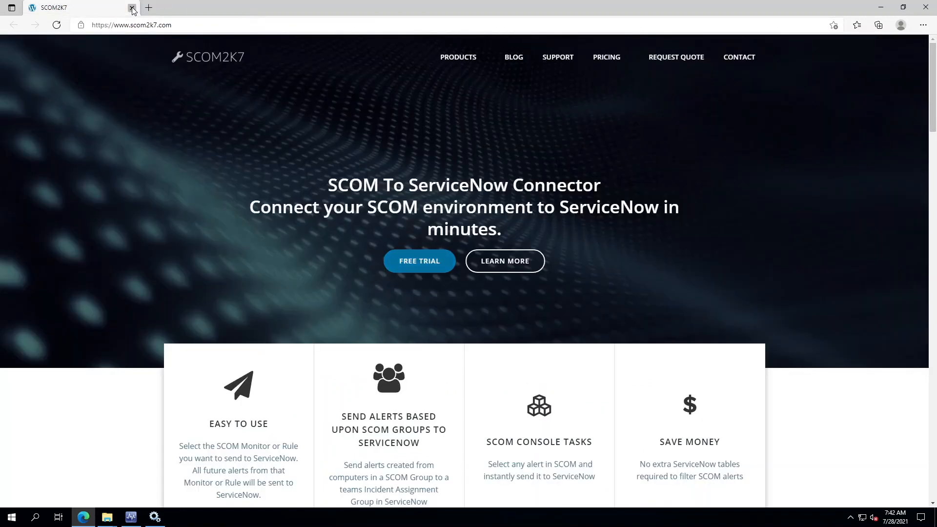
{"action": "left_click", "coordinate": [132, 8]}
{"action": "left_click", "coordinate": [540, 7]}
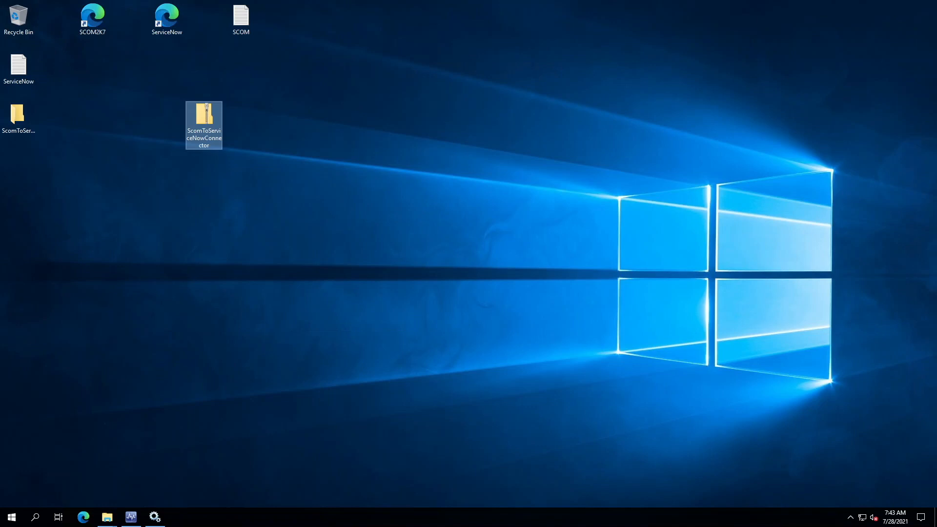
Open Windows Services and bring up the log-on account settings of the System Center Data Access Service
{"action": "left_click", "coordinate": [12, 518]}
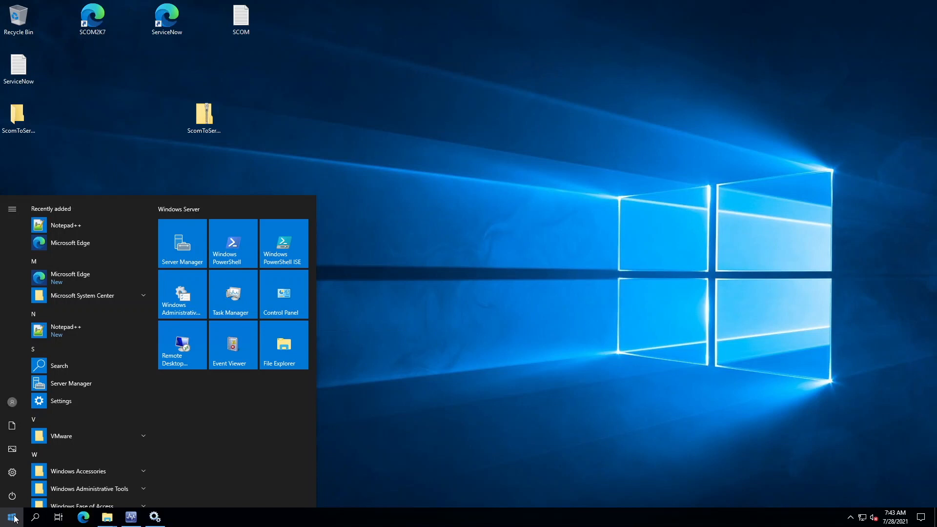
{"action": "type", "text": "service"}
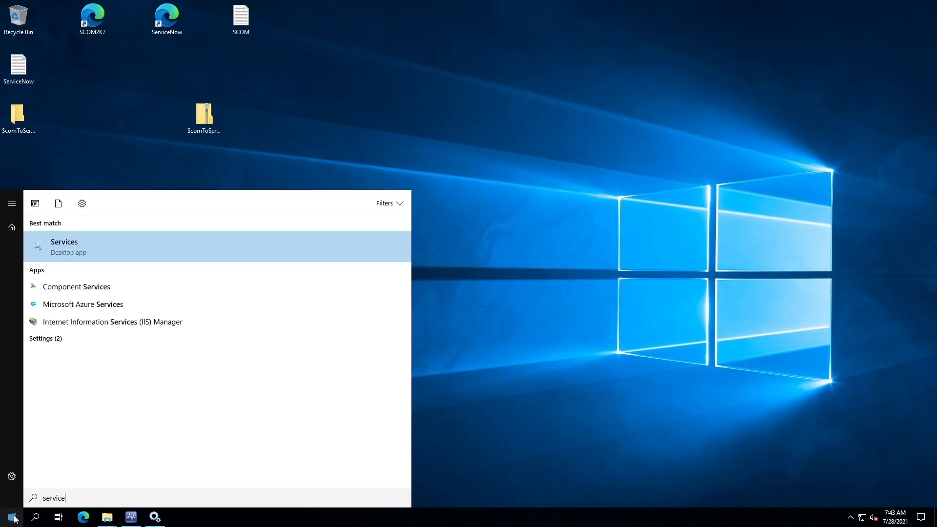
{"action": "left_click", "coordinate": [116, 245]}
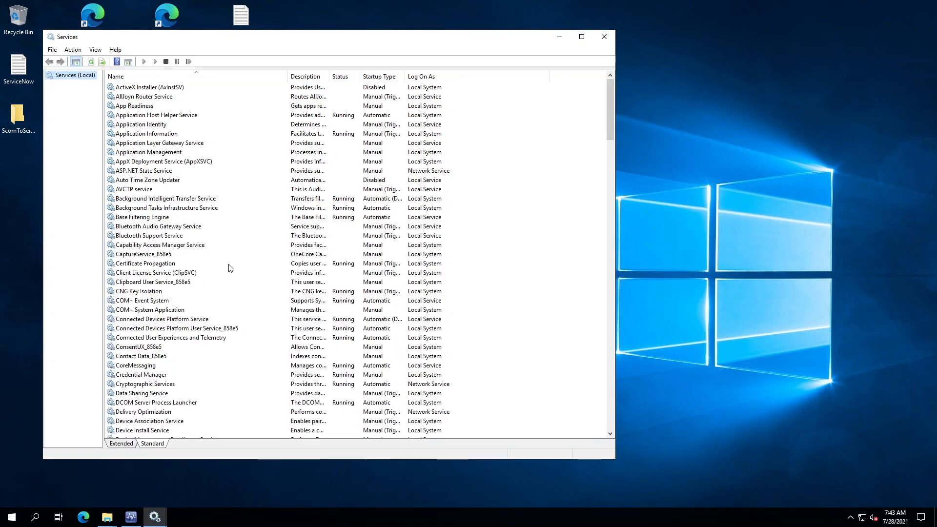
{"action": "scroll", "coordinate": [164, 262], "scroll_direction": "down", "scroll_amount": 10}
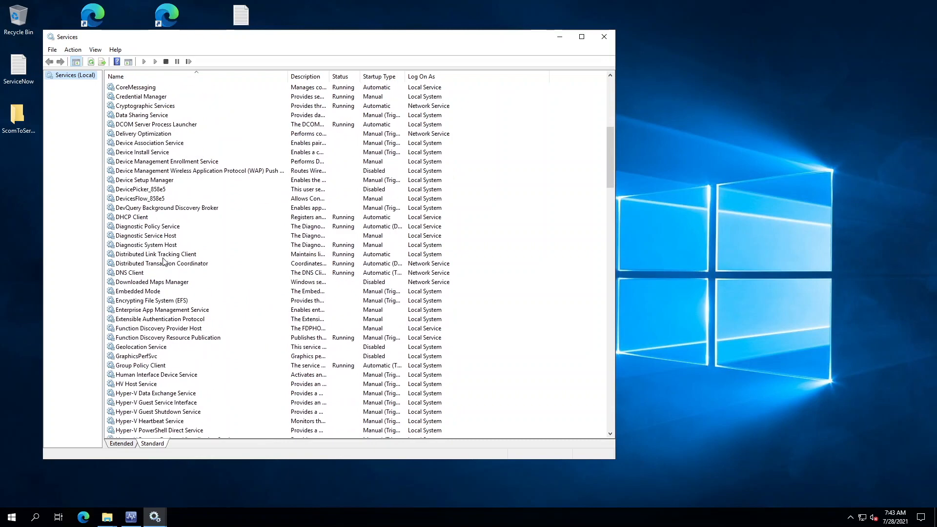
{"action": "key", "text": "s"}
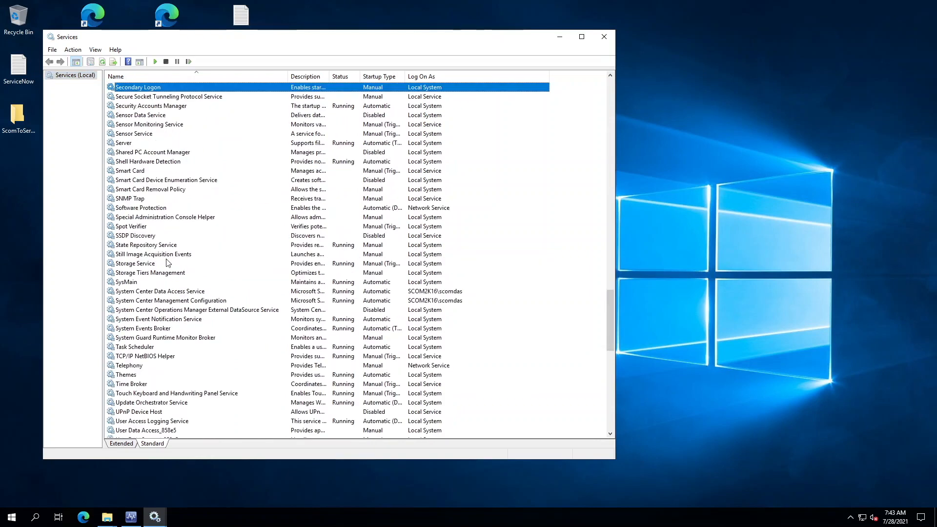
{"action": "left_click", "coordinate": [171, 292]}
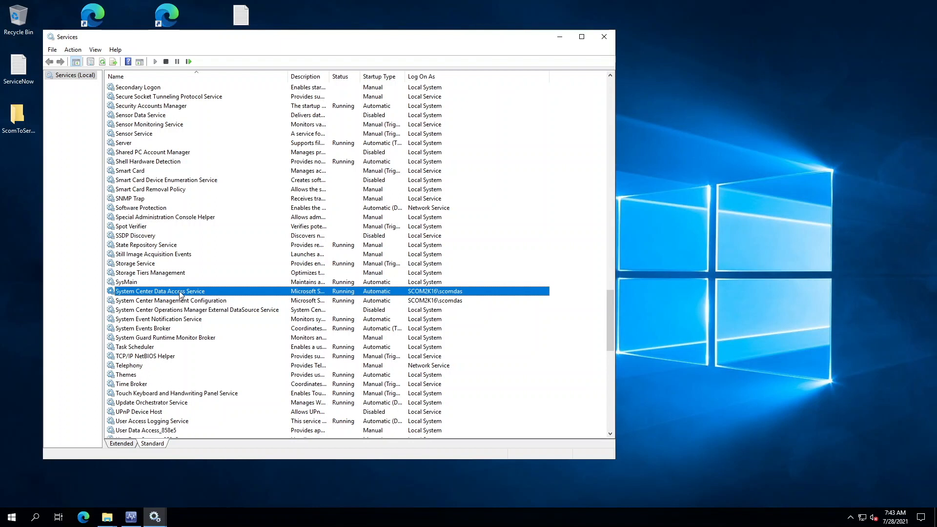
{"action": "double_click", "coordinate": [181, 294]}
{"action": "left_click", "coordinate": [269, 154]}
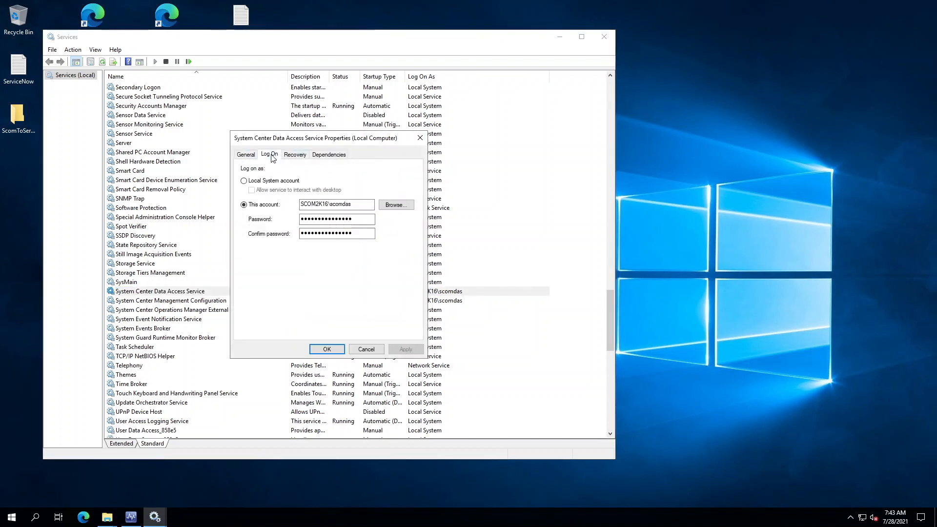
Copy the service's log-on account name into SCOM.txt in Notepad++, then close the service properties
{"action": "double_click", "coordinate": [364, 205]}
{"action": "key", "text": "ctrl+c"}
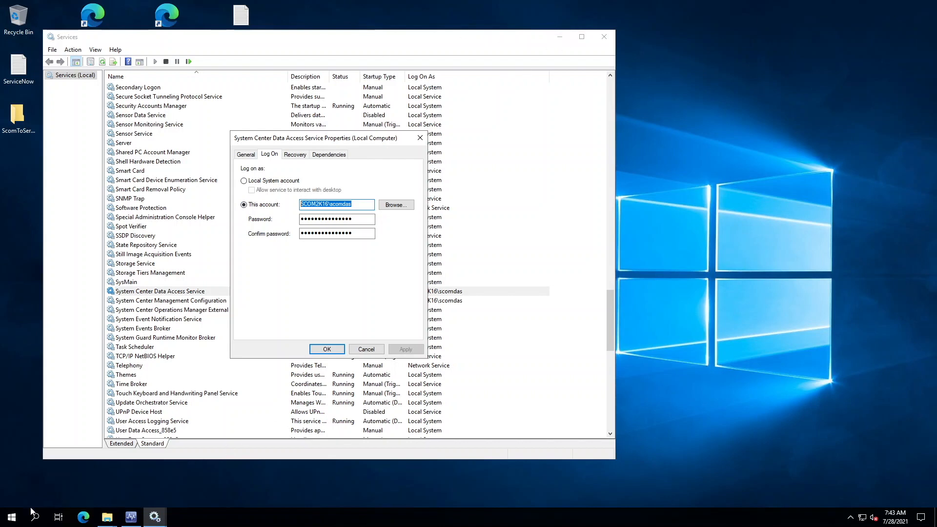
{"action": "left_click", "coordinate": [11, 516]}
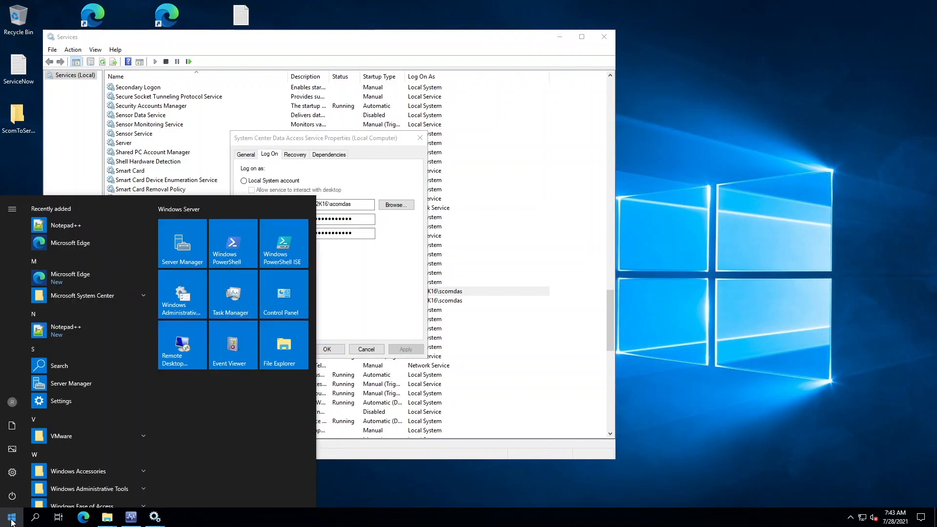
{"action": "left_click", "coordinate": [77, 328]}
{"action": "left_click", "coordinate": [176, 140]}
{"action": "left_click", "coordinate": [188, 135]}
{"action": "key", "text": "ctrl+v"}
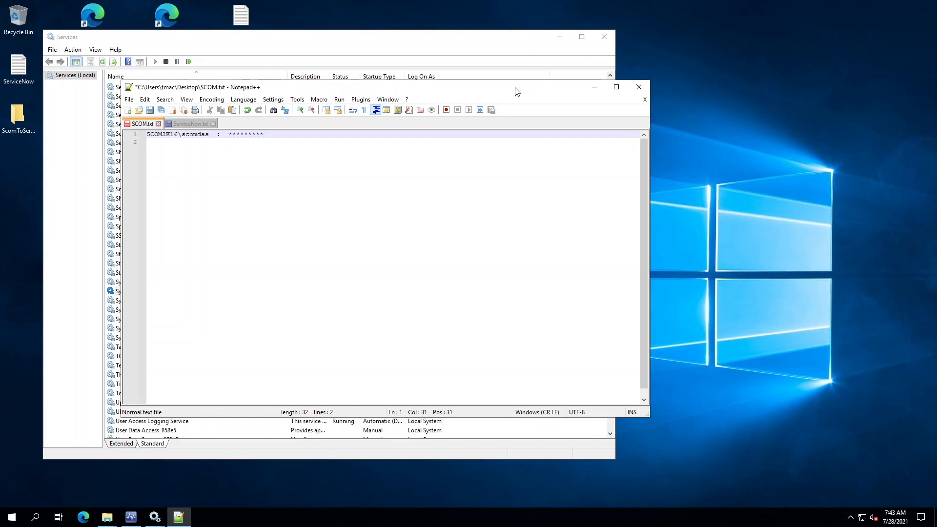
{"action": "left_click_drag", "start_coordinate": [515, 88], "coordinate": [643, 176]}
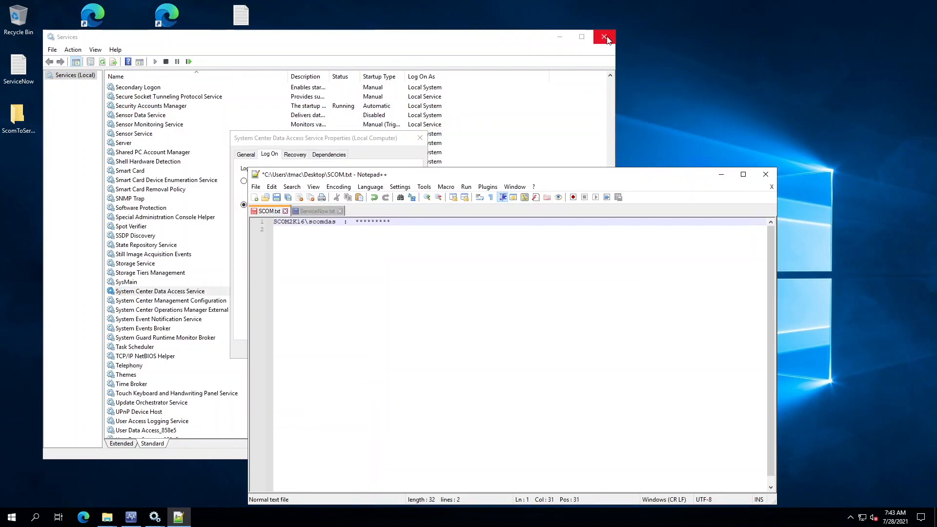
{"action": "left_click", "coordinate": [420, 139]}
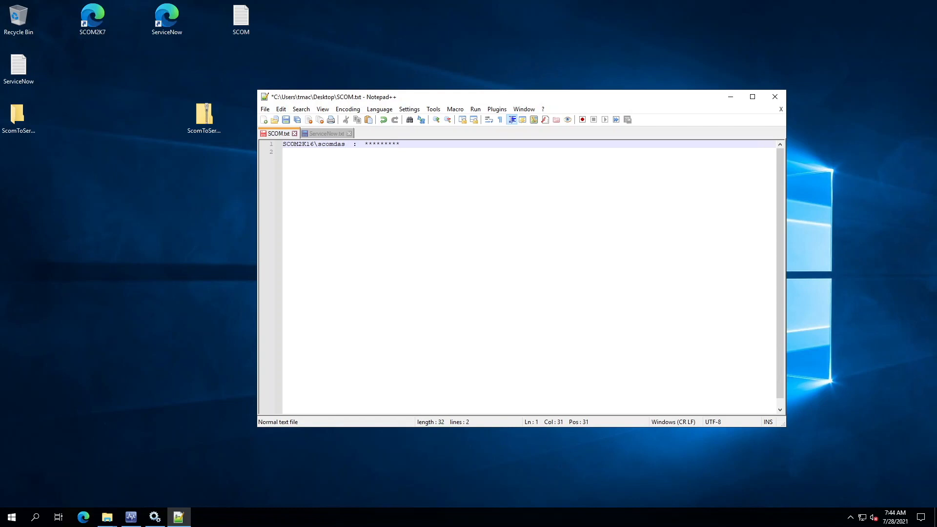
{"action": "double_click", "coordinate": [169, 16]}
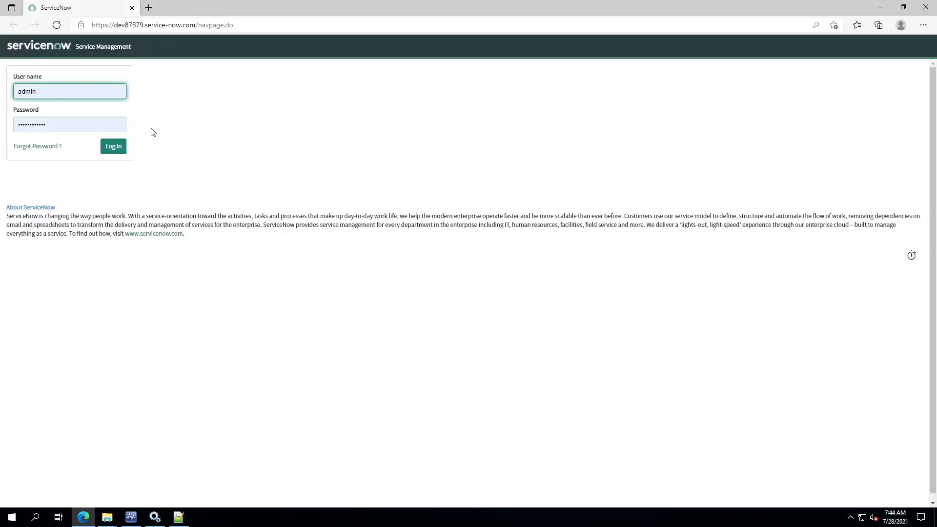
{"action": "left_click", "coordinate": [118, 151]}
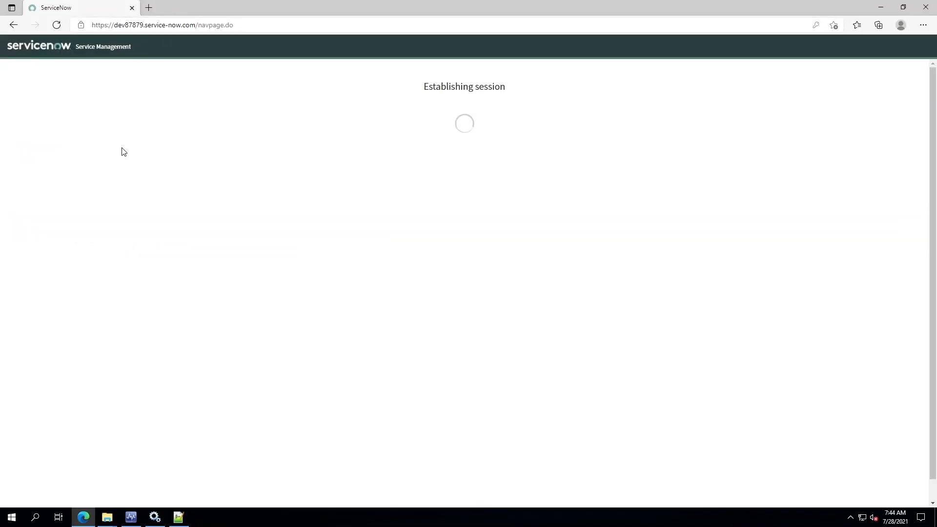
{"action": "left_click", "coordinate": [196, 24]}
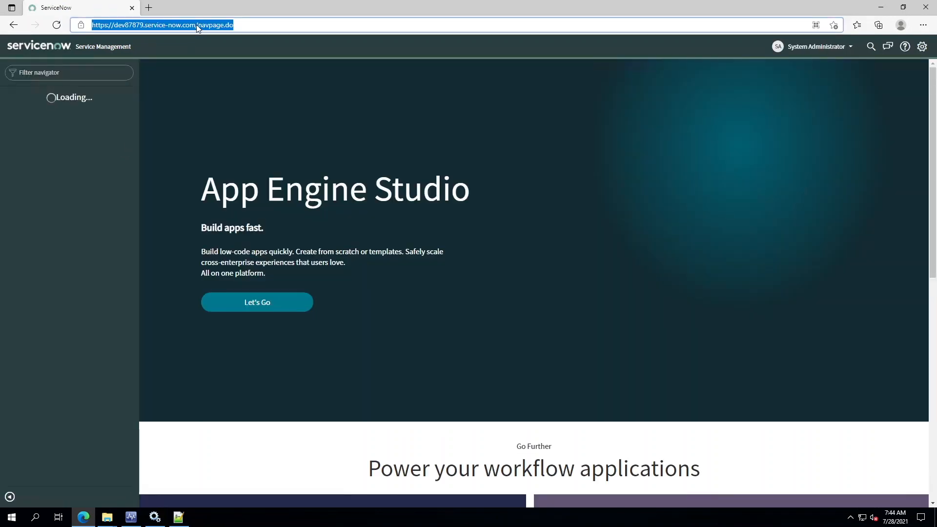
{"action": "left_click_drag", "start_coordinate": [196, 25], "coordinate": [57, 25]}
{"action": "key", "text": "ctrl+c"}
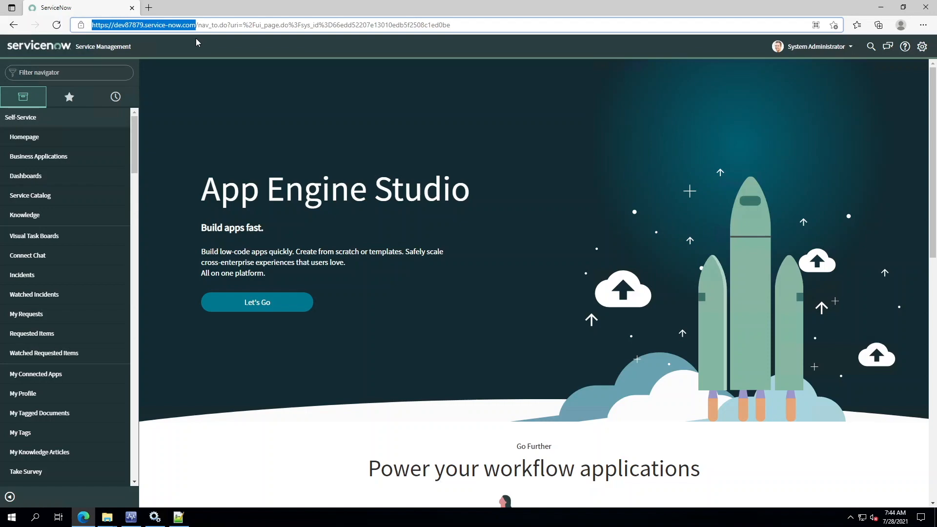
{"action": "left_click", "coordinate": [880, 7]}
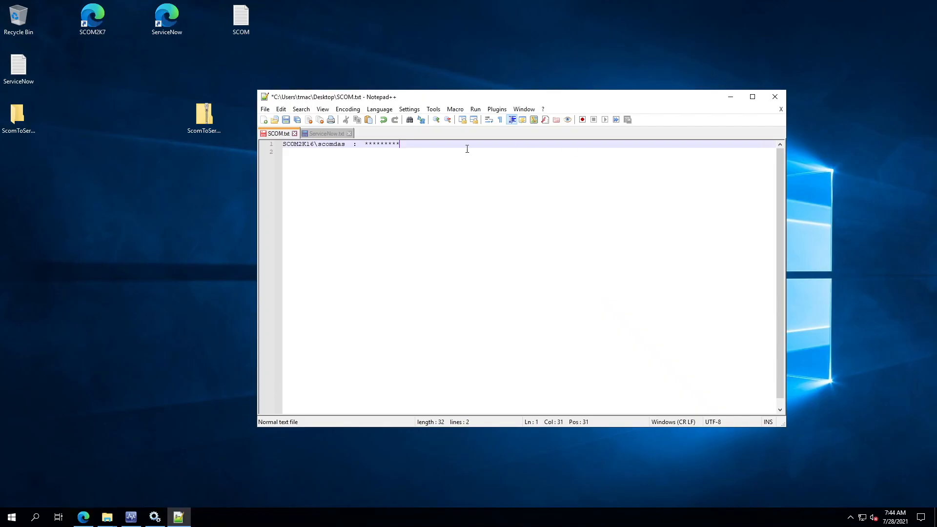
{"action": "left_click", "coordinate": [317, 133]}
{"action": "key", "text": "ctrl+v"}
{"action": "key", "text": "Return"}
{"action": "key", "text": "Return"}
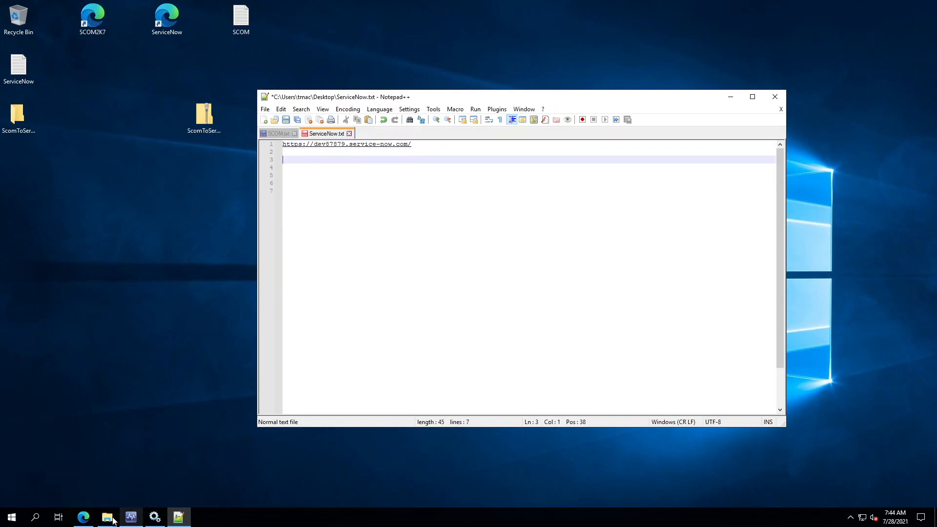
Return to ServiceNow, find the Users list under System Security, and start a new user record
{"action": "left_click", "coordinate": [83, 516]}
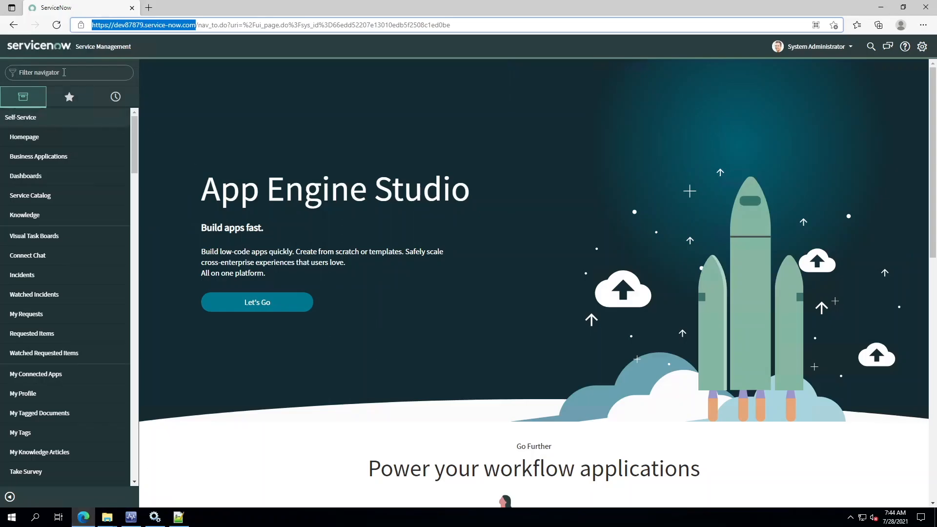
{"action": "left_click", "coordinate": [64, 71]}
{"action": "type", "text": "users"}
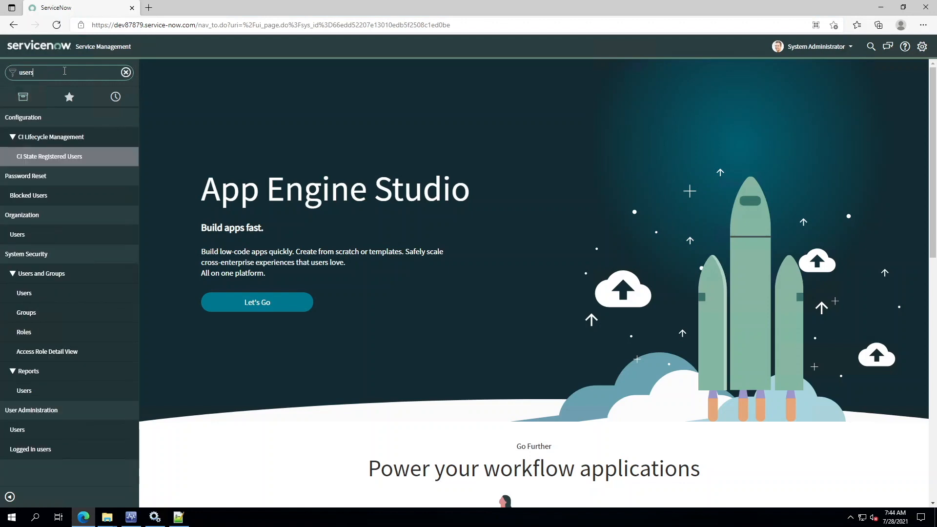
{"action": "left_click", "coordinate": [25, 294]}
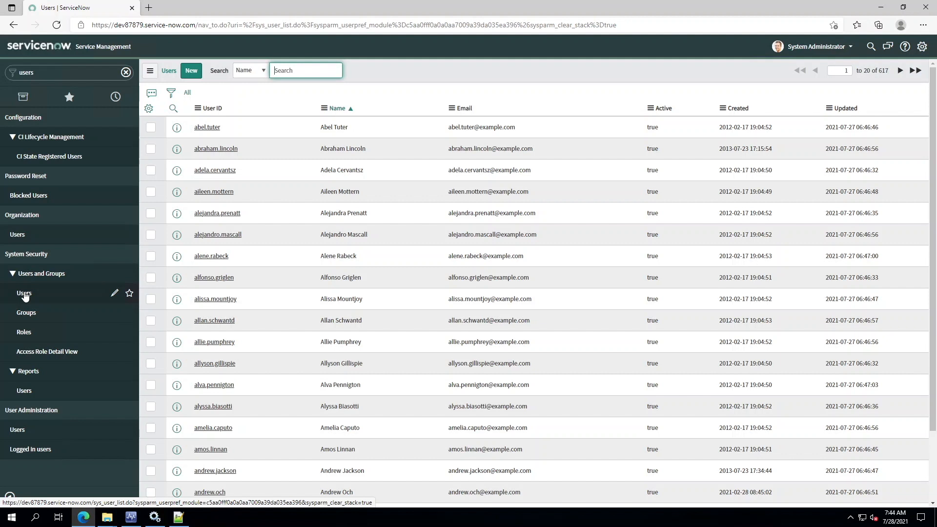
{"action": "left_click", "coordinate": [196, 77]}
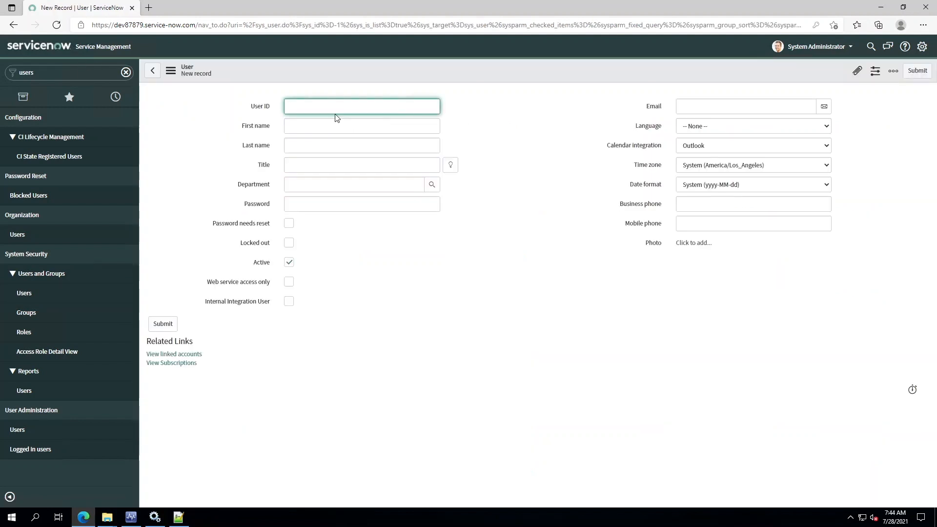
Fill in the new user record with user ID SCOMConnector, first name SCOM and last name Connector
{"action": "left_click", "coordinate": [336, 110]}
{"action": "type", "text": "SCOM"}
{"action": "type", "text": "Connector"}
{"action": "left_click", "coordinate": [362, 126]}
{"action": "type", "text": "SCOM"}
{"action": "key", "text": "Tab"}
{"action": "type", "text": "Connector"}
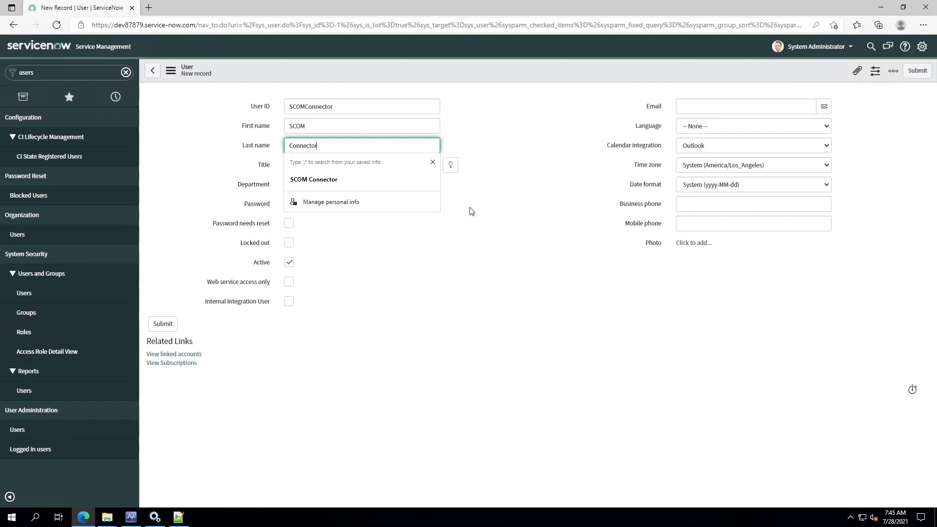
{"action": "left_click", "coordinate": [485, 300]}
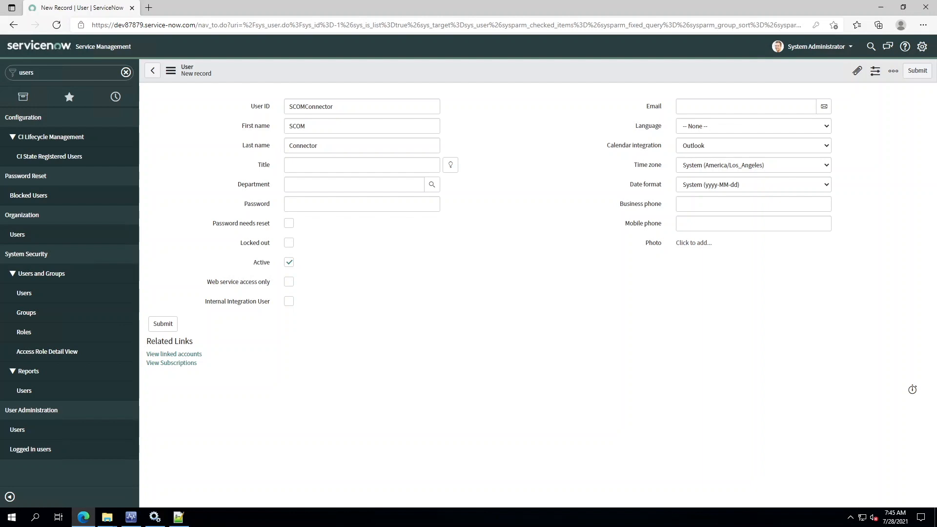
Paste the password into the new SCOMConnector user record and submit the record
{"action": "left_click", "coordinate": [320, 203]}
{"action": "key", "text": "ctrl+v"}
{"action": "left_click", "coordinate": [497, 309]}
{"action": "left_click", "coordinate": [922, 73]}
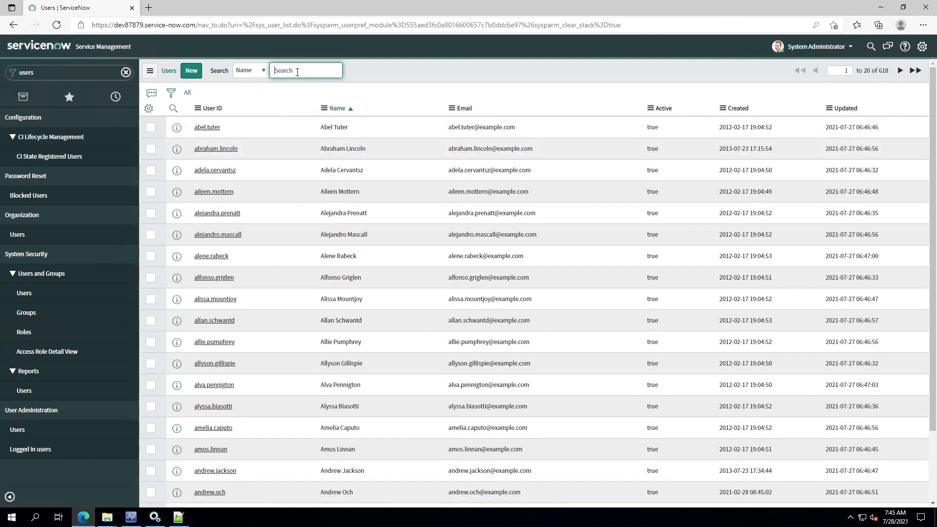
Search the Users list by name for SCOM and open the SCOMConnector user record
{"action": "type", "text": "SCOM"}
{"action": "key", "text": "Return"}
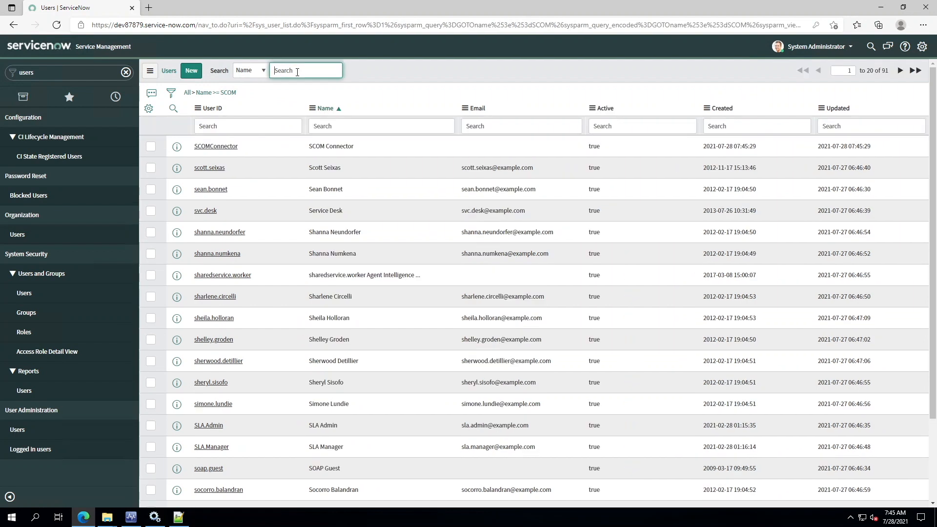
{"action": "left_click", "coordinate": [229, 151]}
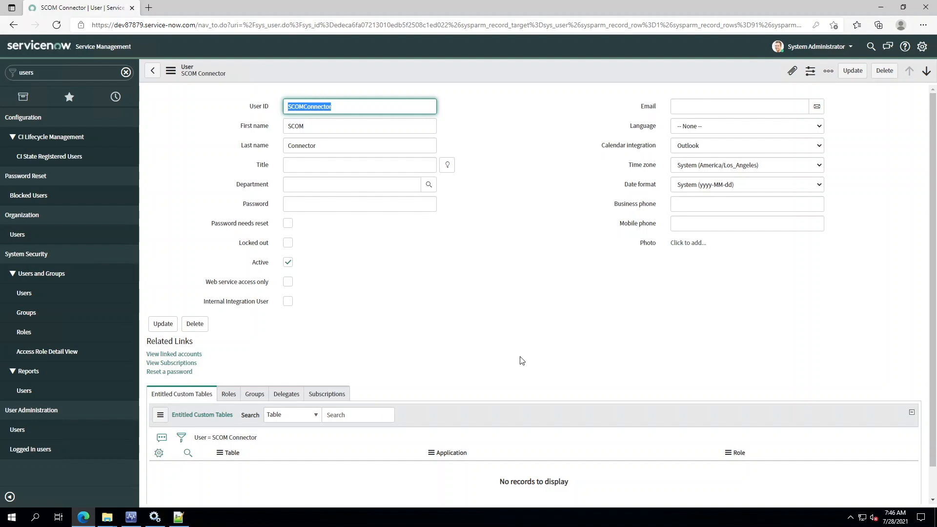
Edit the SCOM Connector user's roles and add personalize_dictionary to the Roles List
{"action": "scroll", "coordinate": [338, 381], "scroll_direction": "down", "scroll_amount": 1}
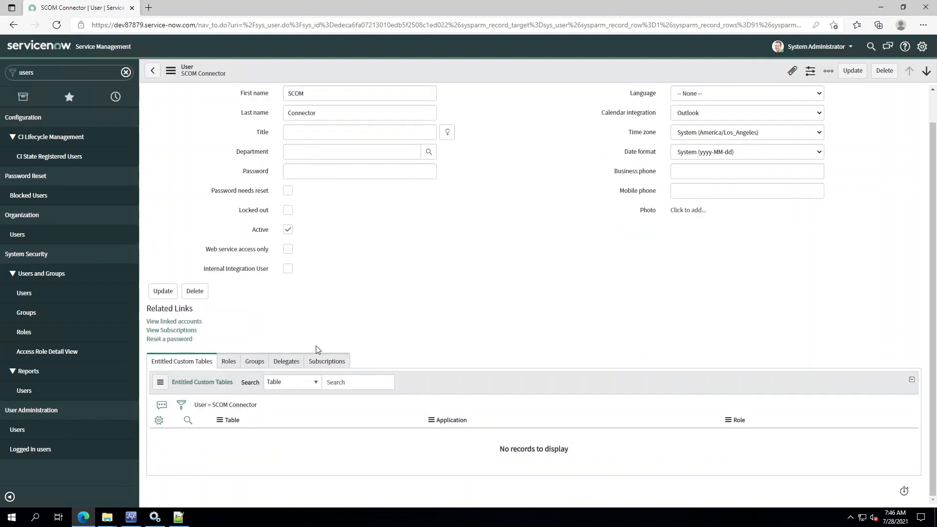
{"action": "left_click", "coordinate": [227, 361]}
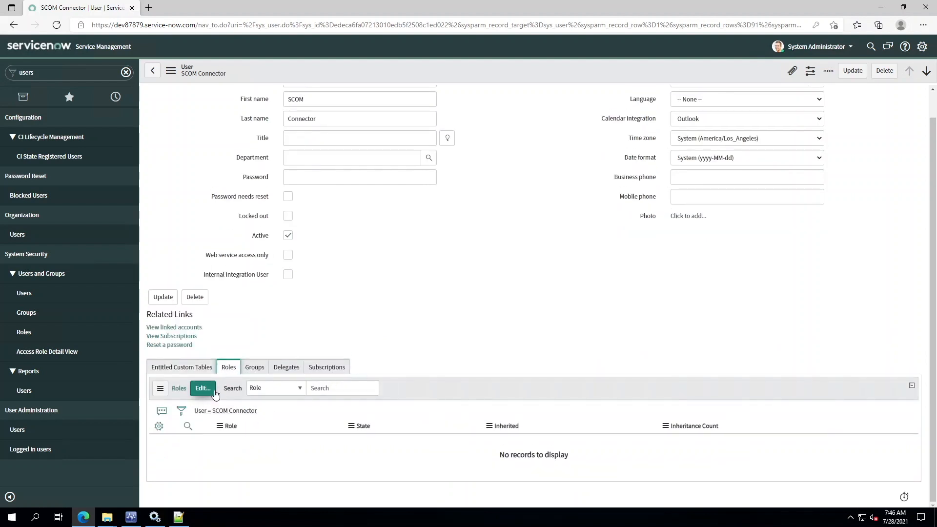
{"action": "left_click", "coordinate": [203, 388]}
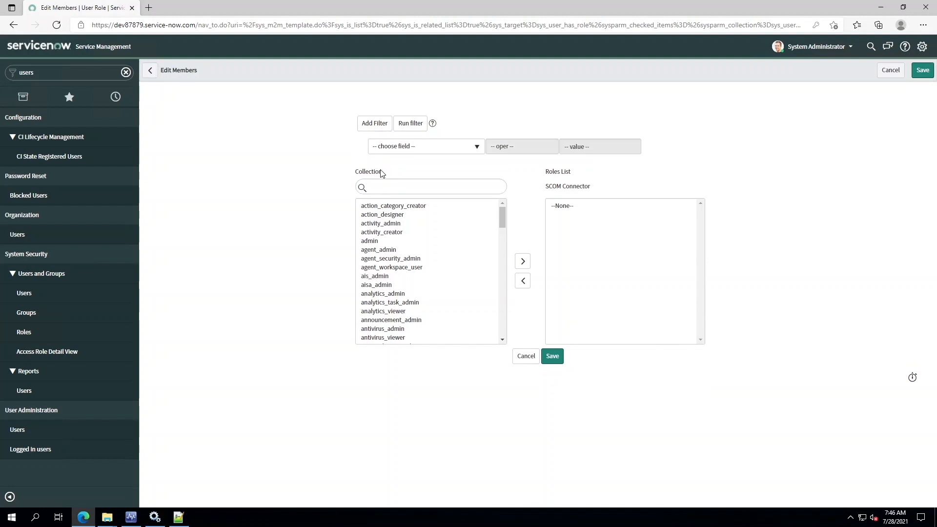
{"action": "left_click", "coordinate": [395, 186]}
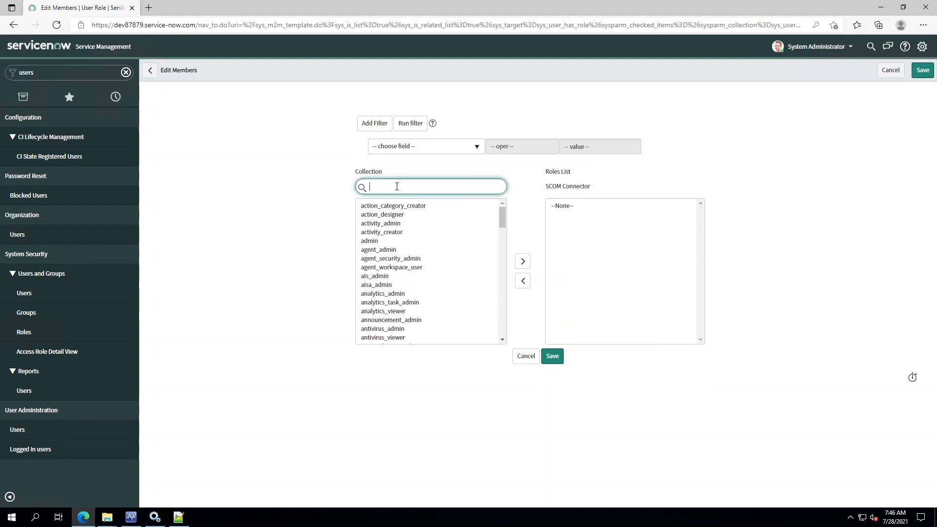
{"action": "type", "text": "personalize"}
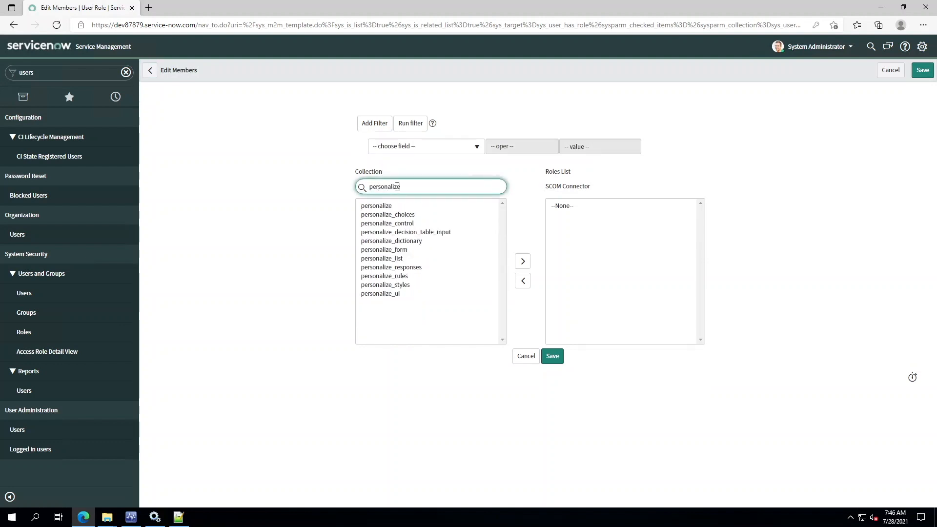
{"action": "left_click", "coordinate": [398, 241]}
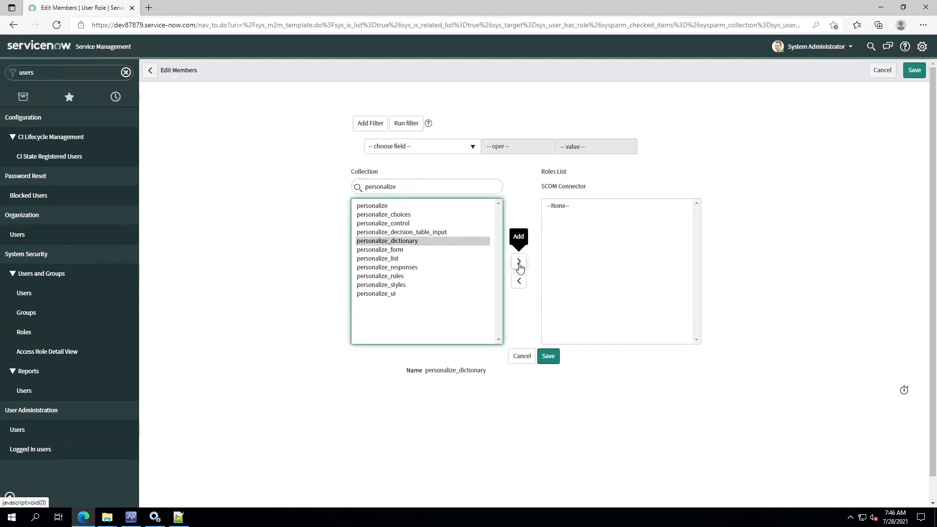
{"action": "left_click", "coordinate": [523, 261]}
Find the itil role, add it to the SCOM Connector user's Roles List and save the role changes
{"action": "left_click_drag", "start_coordinate": [417, 188], "coordinate": [329, 188]}
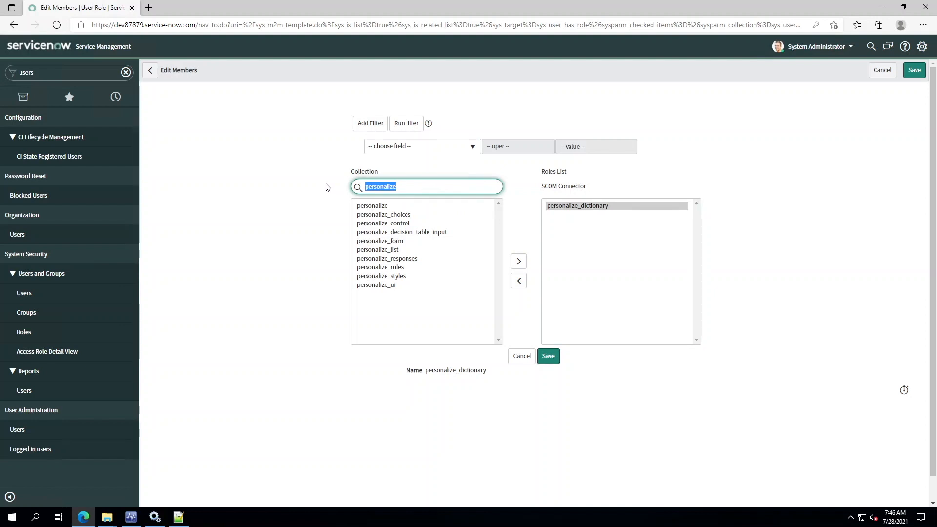
{"action": "type", "text": "it"}
{"action": "left_click", "coordinate": [364, 207]}
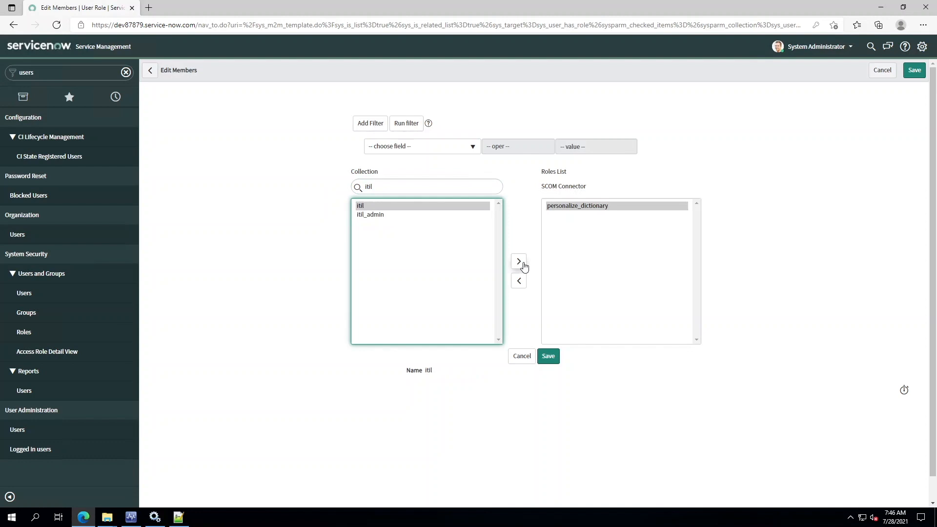
{"action": "left_click", "coordinate": [524, 265]}
{"action": "left_click", "coordinate": [553, 358]}
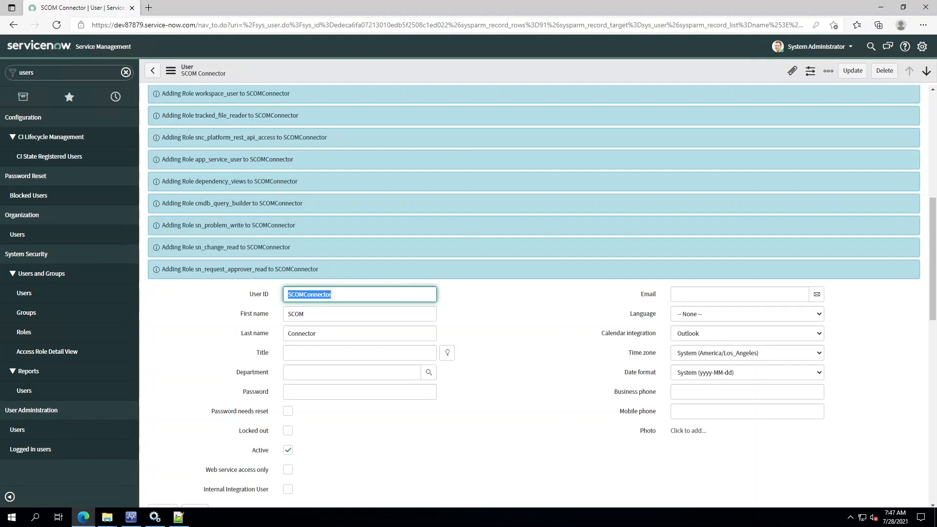
Close the browser, record the SCOMConnector user name with its password in ServiceNow.txt in Notepad++, save the file and return to the desktop
{"action": "left_click", "coordinate": [921, 9]}
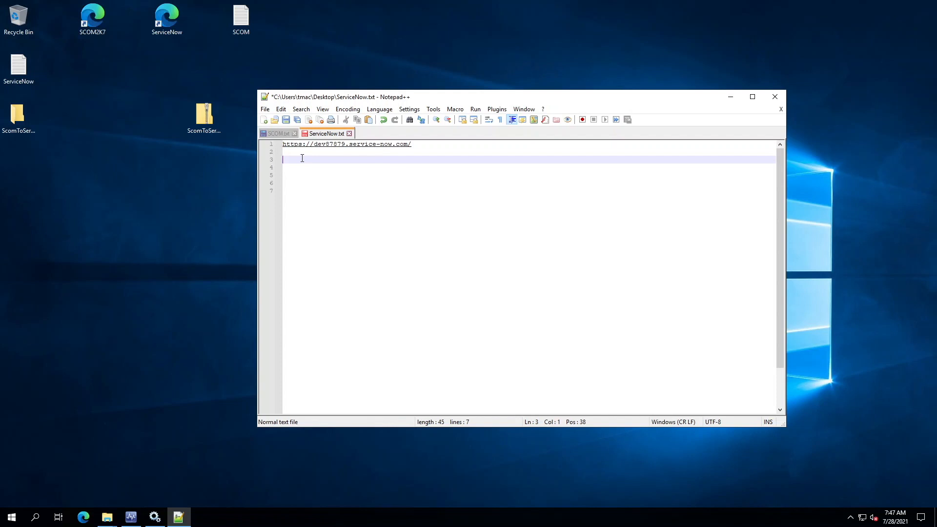
{"action": "left_click", "coordinate": [286, 120]}
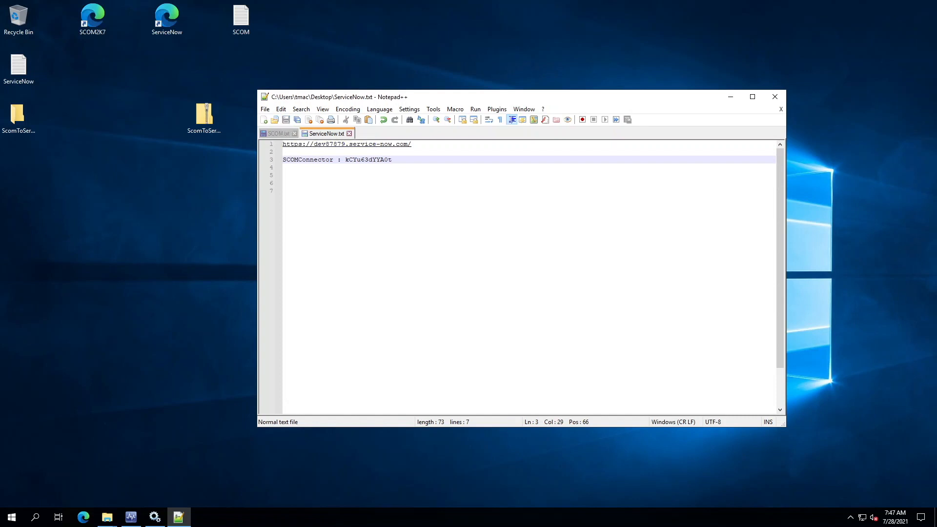
{"action": "key", "text": "super+d"}
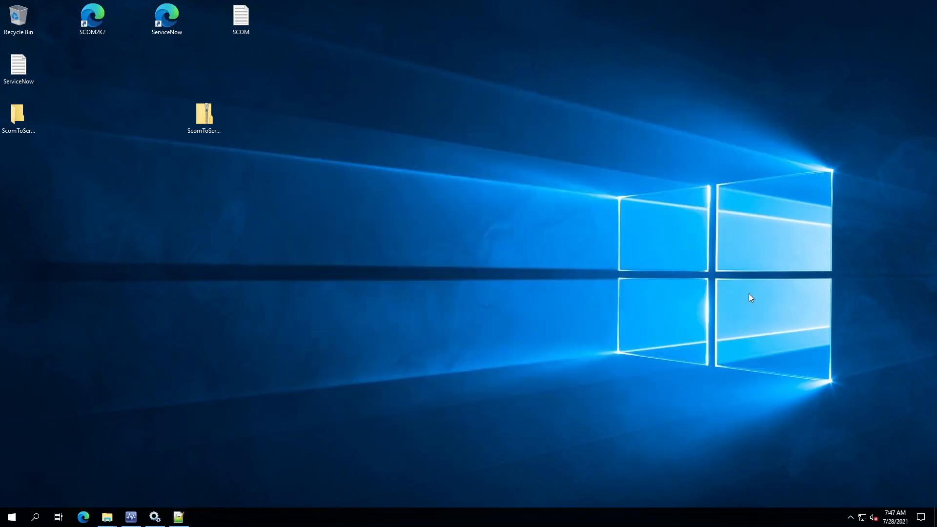
{"action": "left_click", "coordinate": [12, 518]}
{"action": "type", "text": "task"}
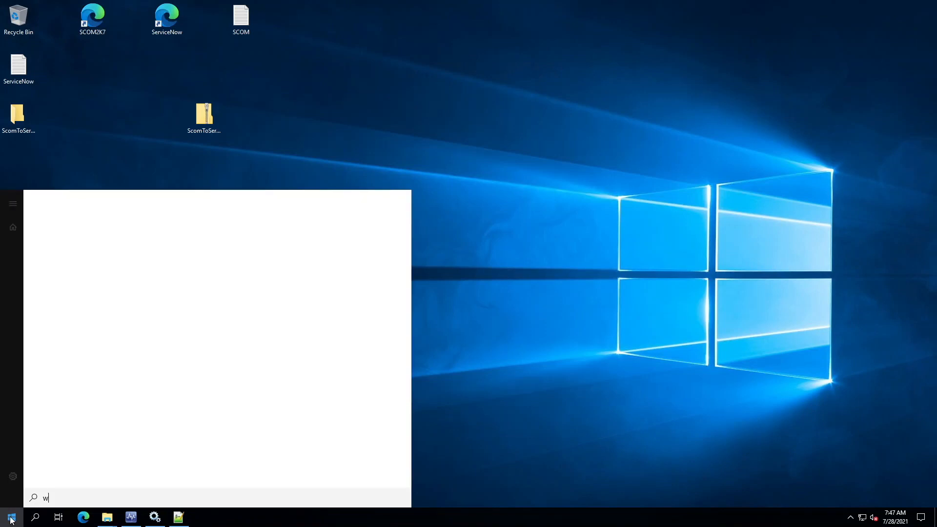
{"action": "left_click", "coordinate": [12, 519]}
{"action": "scroll", "coordinate": [101, 456], "scroll_direction": "down", "scroll_amount": 3}
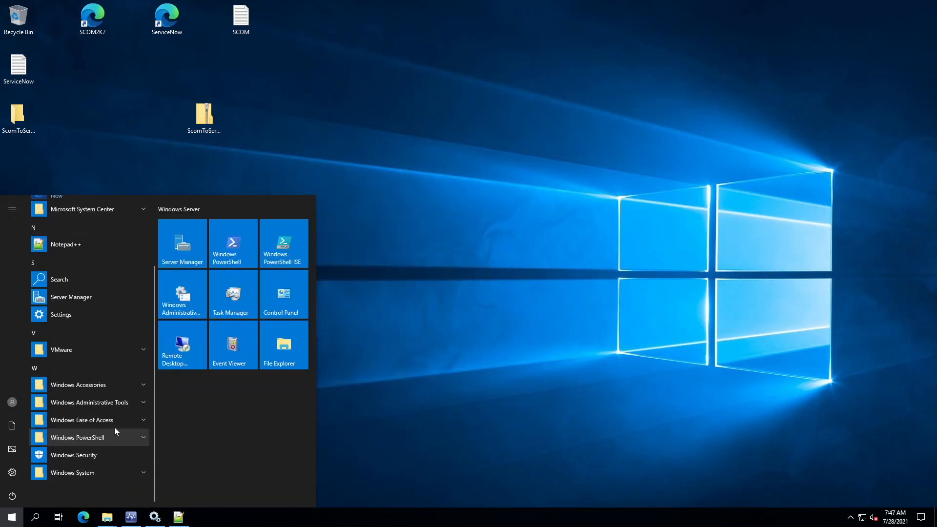
{"action": "left_click", "coordinate": [104, 209]}
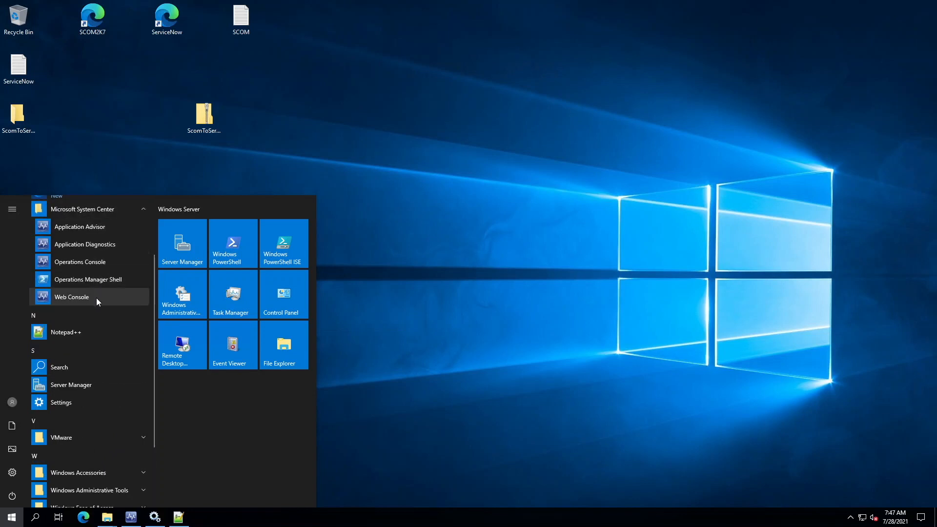
{"action": "left_click", "coordinate": [499, 260]}
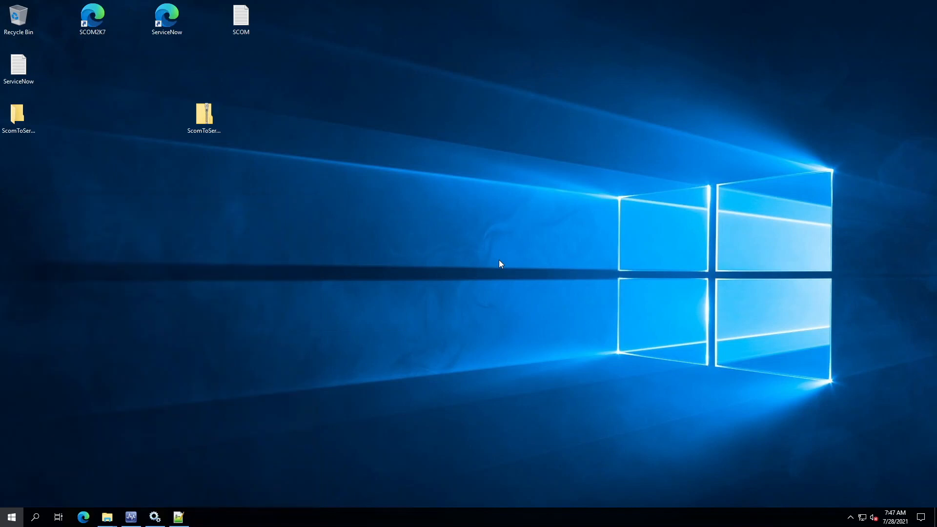
In an administrator PowerShell, paste "Add-WindowsFeature NET-WCF-HTTP-Activation45,Web-Static-Content,Web-Default-Doc,Web-Dir-Browsing,Web-Http-Errors,Web-Http-Logging,Web-Request-Monitor,Web-Filtering,Web-Stat-Compression,Web-Mgmt-Console,Web-Metabase,Web-Asp-Net,Web-Windows-Auth -Restart", then close the window
{"action": "right_click", "coordinate": [13, 520]}
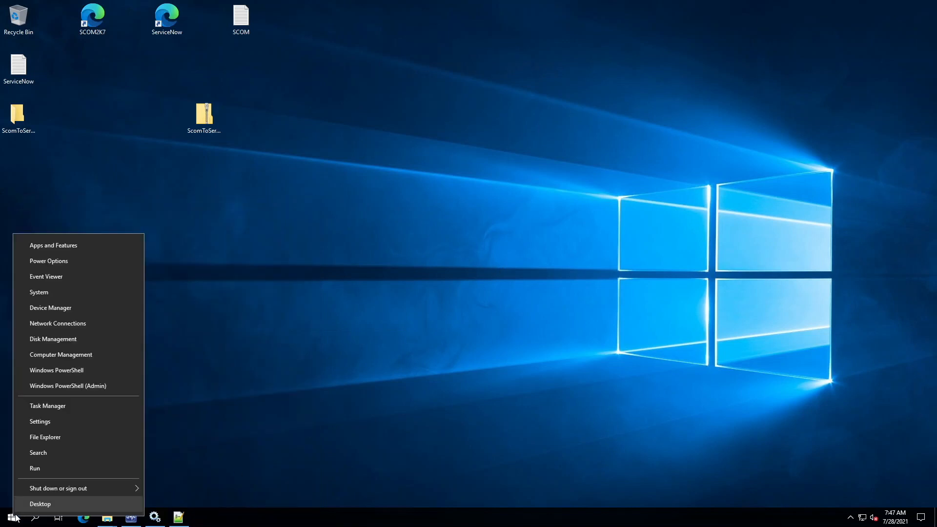
{"action": "left_click", "coordinate": [79, 386]}
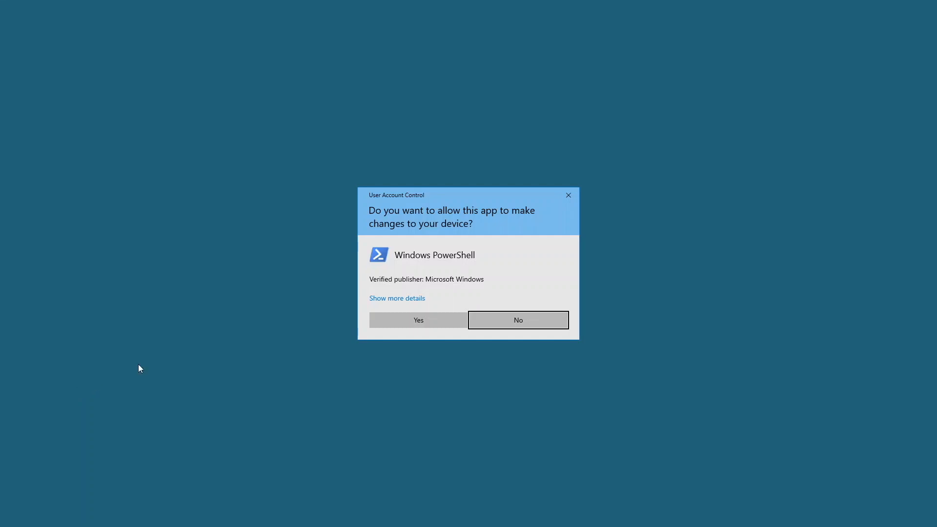
{"action": "left_click", "coordinate": [391, 321]}
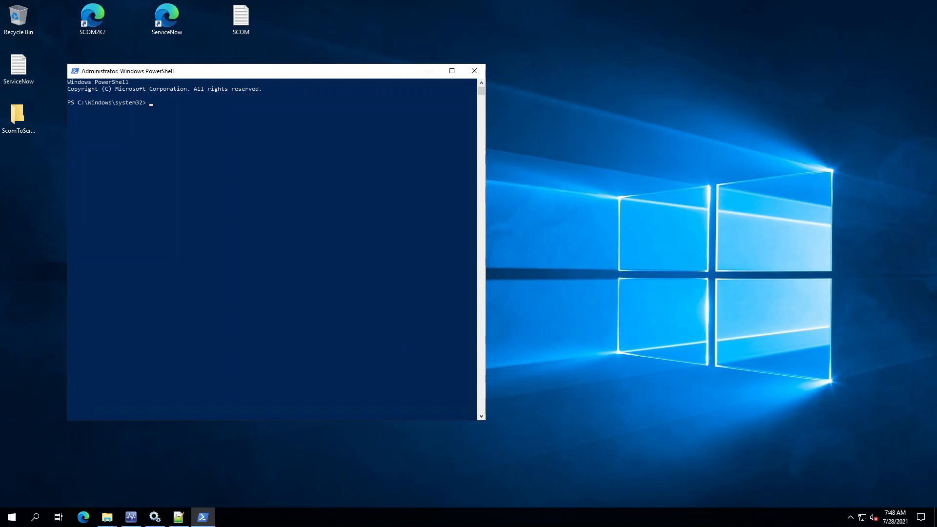
{"action": "right_click", "coordinate": [197, 156]}
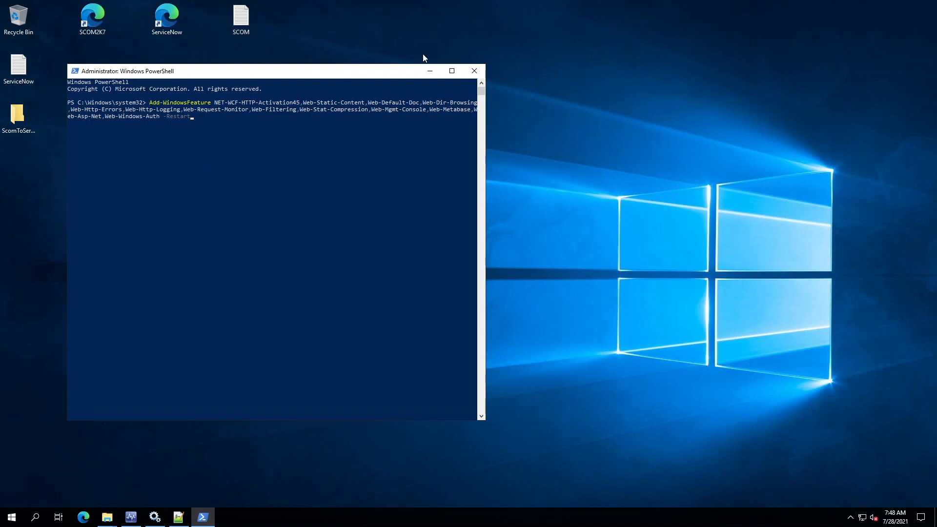
{"action": "left_click", "coordinate": [473, 73]}
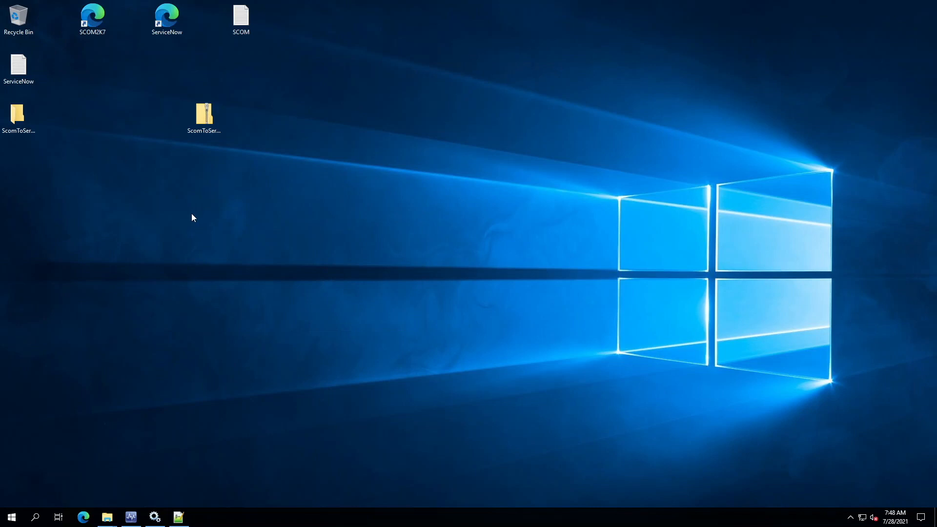
Open the ScomToServiceNowConnector folder on the desktop and launch the ScomToServiceNowConnector installer package
{"action": "left_click", "coordinate": [23, 116]}
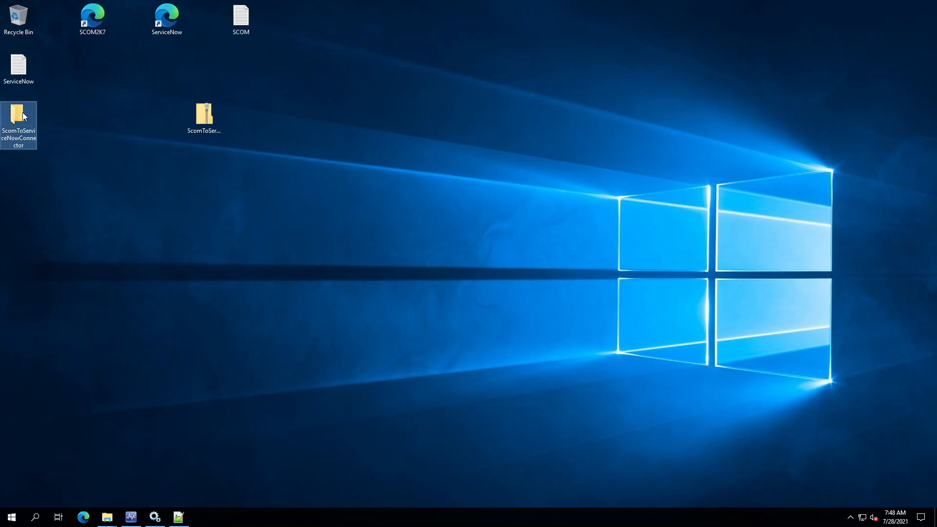
{"action": "double_click", "coordinate": [23, 116]}
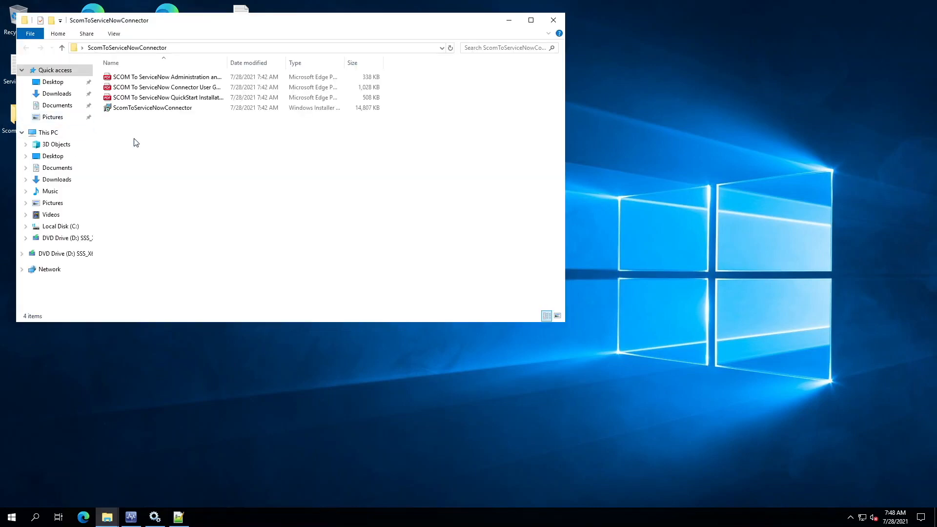
{"action": "left_click_drag", "start_coordinate": [248, 21], "coordinate": [361, 82]}
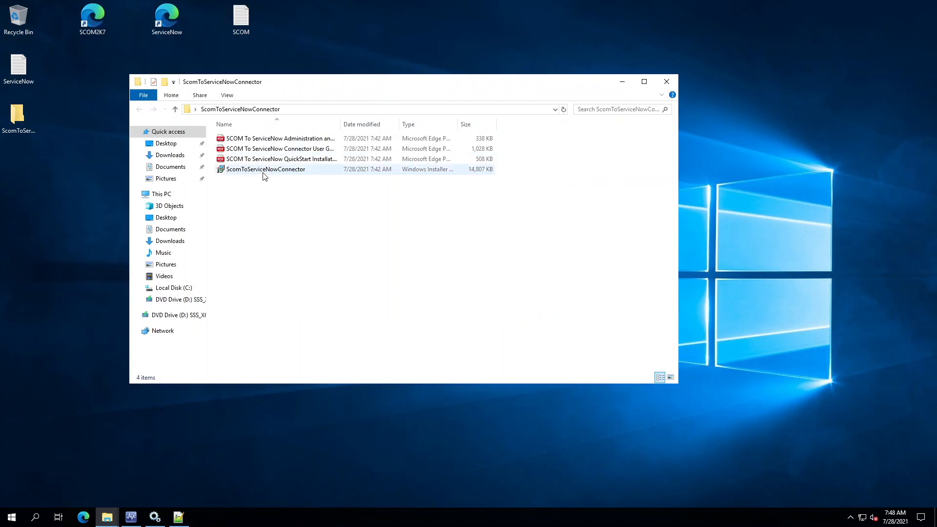
{"action": "left_click", "coordinate": [264, 171]}
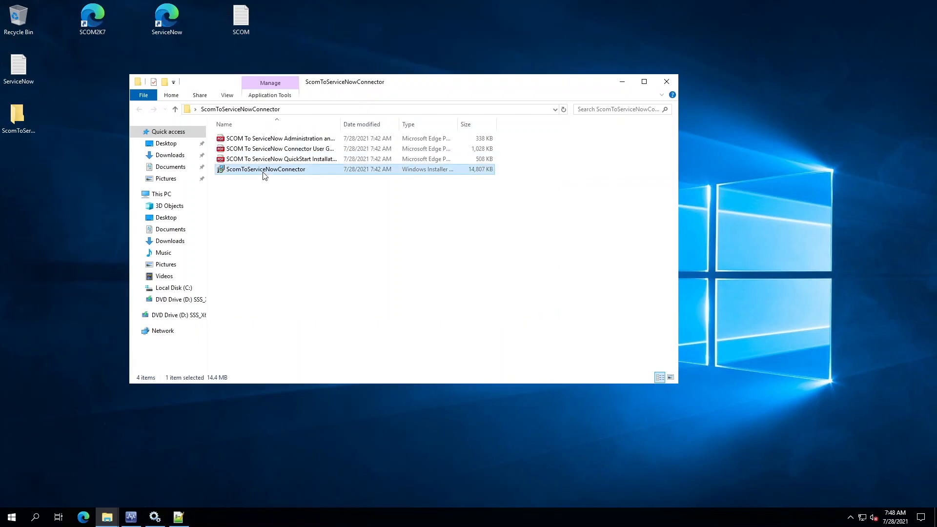
{"action": "double_click", "coordinate": [265, 172]}
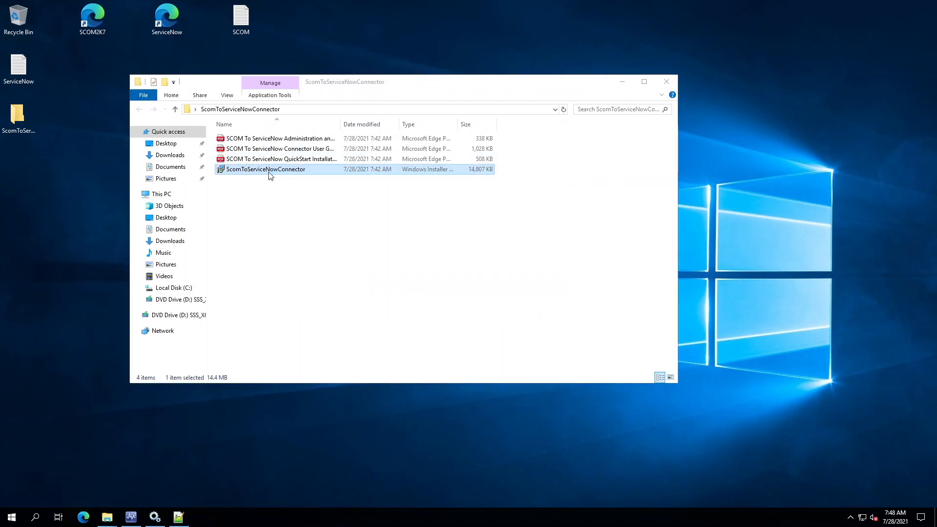
Accept the license agreement terms and start installing the SCOM To ServiceNow Connector, approving both User Account Control requests
{"action": "left_click", "coordinate": [518, 334]}
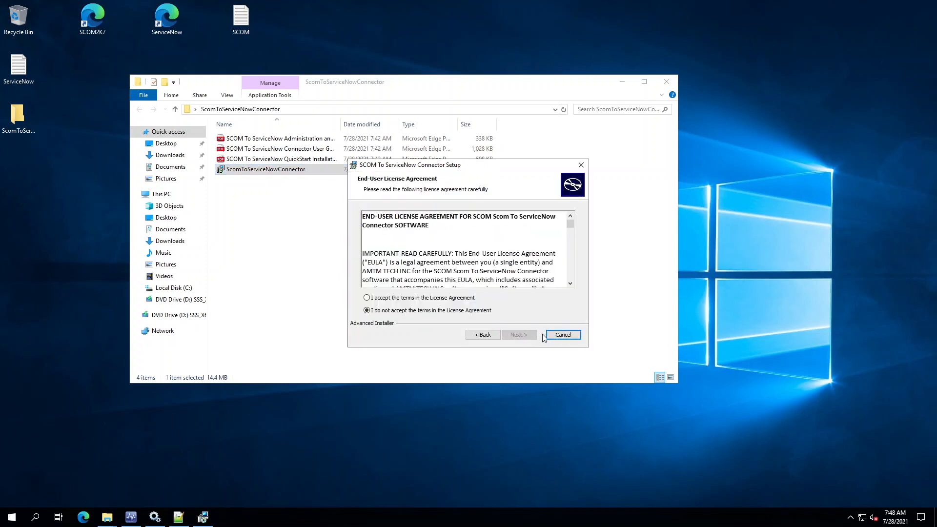
{"action": "left_click", "coordinate": [413, 299]}
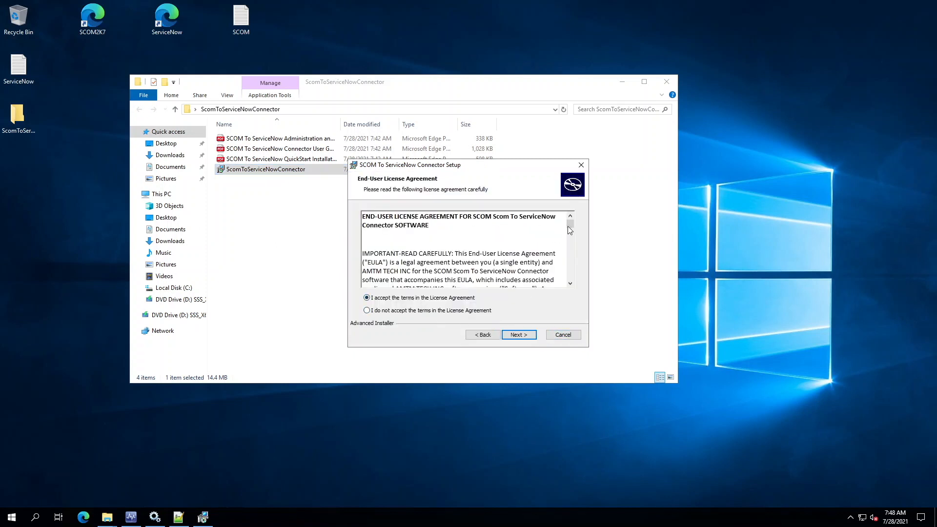
{"action": "left_click", "coordinate": [527, 336]}
{"action": "left_click", "coordinate": [527, 336]}
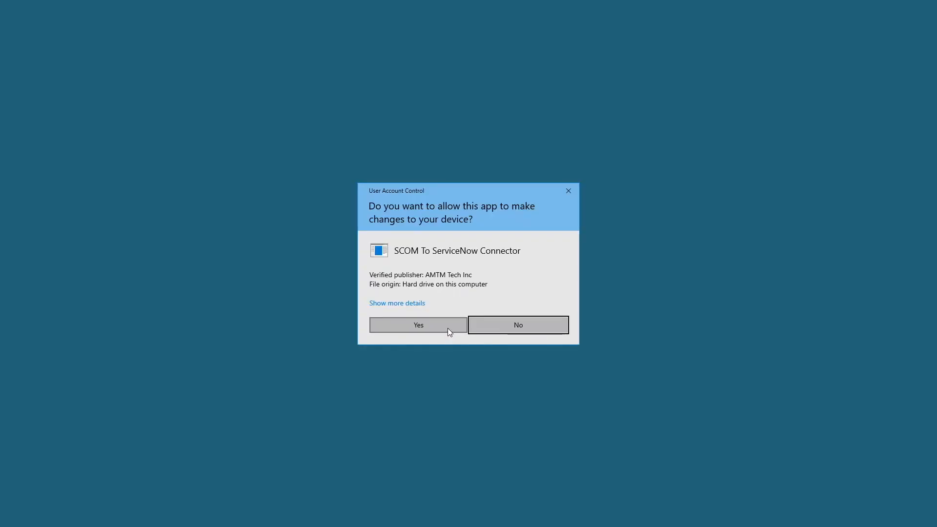
{"action": "left_click", "coordinate": [447, 327]}
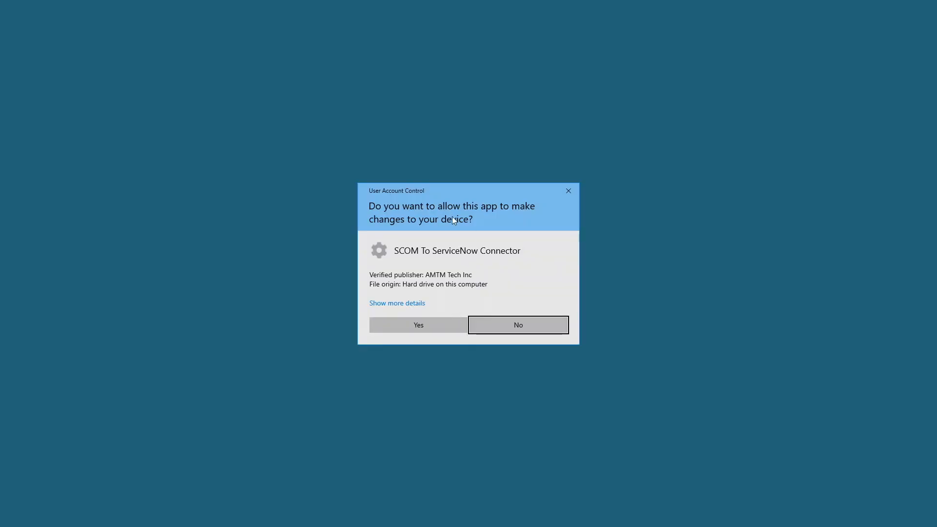
{"action": "left_click", "coordinate": [449, 325]}
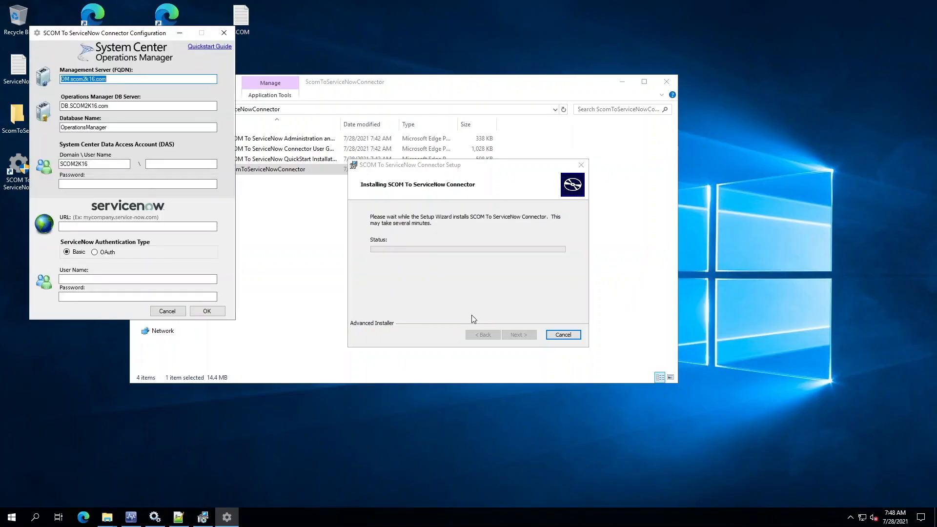
Close the ScomToServiceNowConnector folder window and move the Connector Configuration window to the middle of the desktop
{"action": "left_click", "coordinate": [666, 85]}
{"action": "left_click_drag", "start_coordinate": [99, 37], "coordinate": [385, 96]}
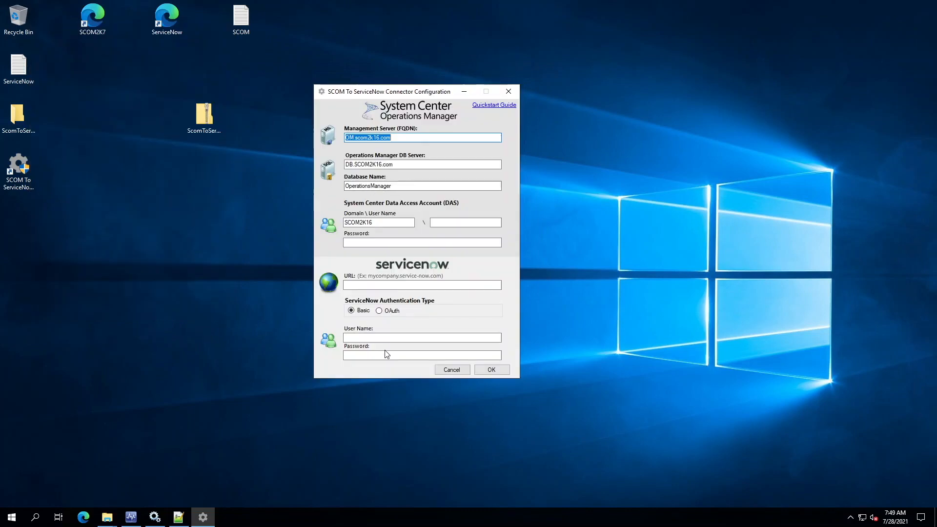
Check the Management Server, Operations Manager DB Server and Database Name entries in the connector configuration
{"action": "left_click", "coordinate": [417, 137]}
{"action": "left_click_drag", "start_coordinate": [417, 137], "coordinate": [297, 133]}
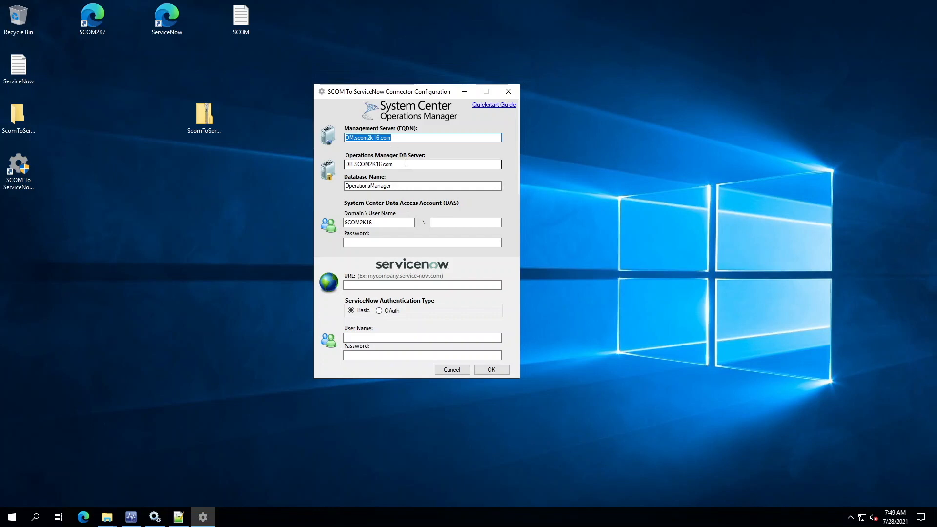
{"action": "left_click", "coordinate": [421, 164]}
{"action": "left_click_drag", "start_coordinate": [422, 164], "coordinate": [347, 165]}
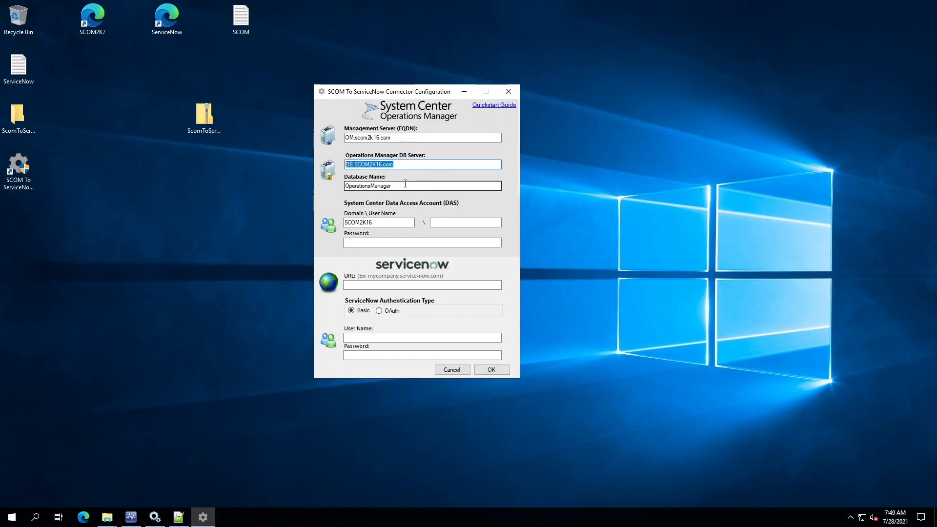
{"action": "left_click_drag", "start_coordinate": [420, 186], "coordinate": [285, 177]}
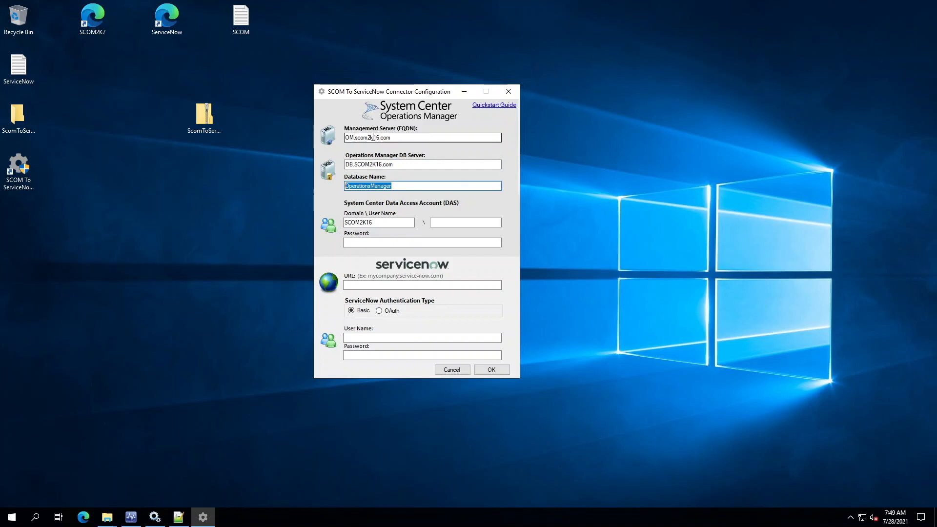
{"action": "left_click_drag", "start_coordinate": [417, 133], "coordinate": [329, 140]}
{"action": "left_click", "coordinate": [407, 164]}
{"action": "left_click_drag", "start_coordinate": [408, 164], "coordinate": [342, 166]}
{"action": "left_click_drag", "start_coordinate": [405, 186], "coordinate": [304, 180]}
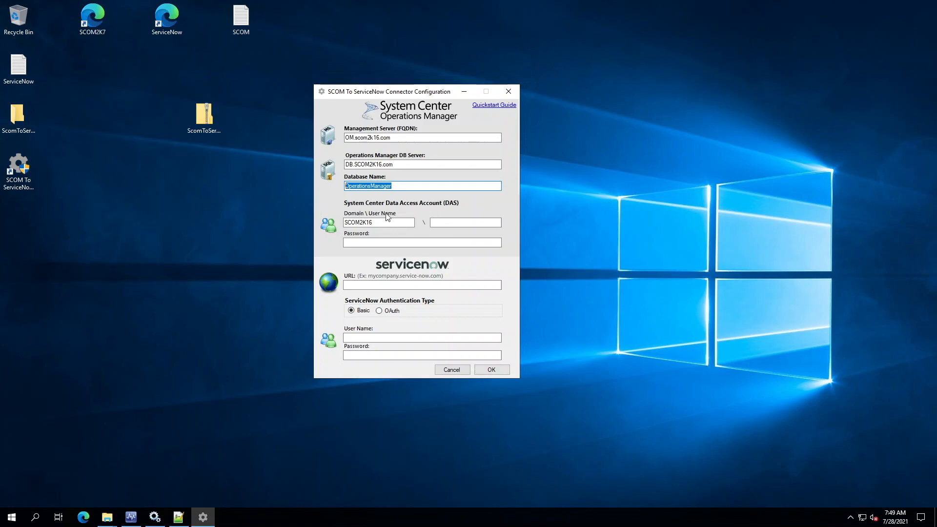
Copy the user name scomdas from SCOM.txt in Notepad++ into the Data Access Account section and enter the account password
{"action": "left_click", "coordinate": [178, 517]}
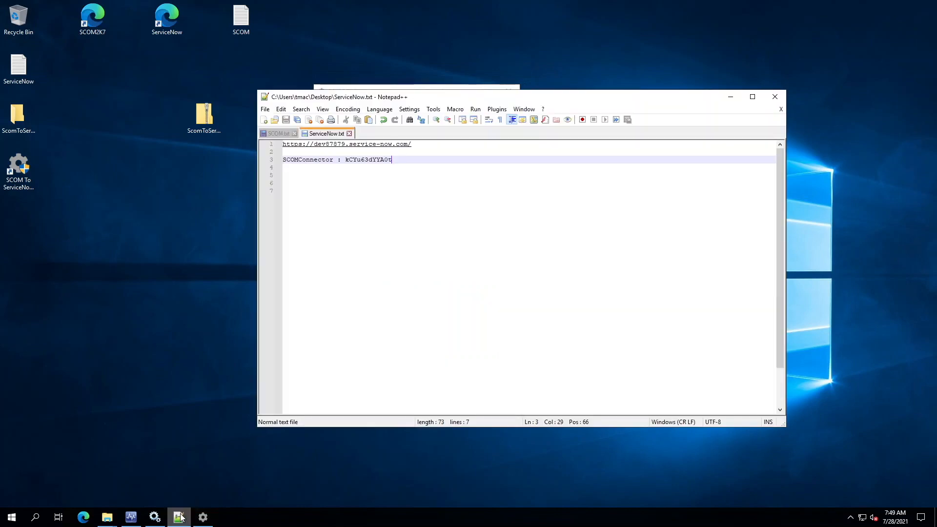
{"action": "left_click_drag", "start_coordinate": [427, 97], "coordinate": [699, 126]}
{"action": "left_click", "coordinate": [562, 160]}
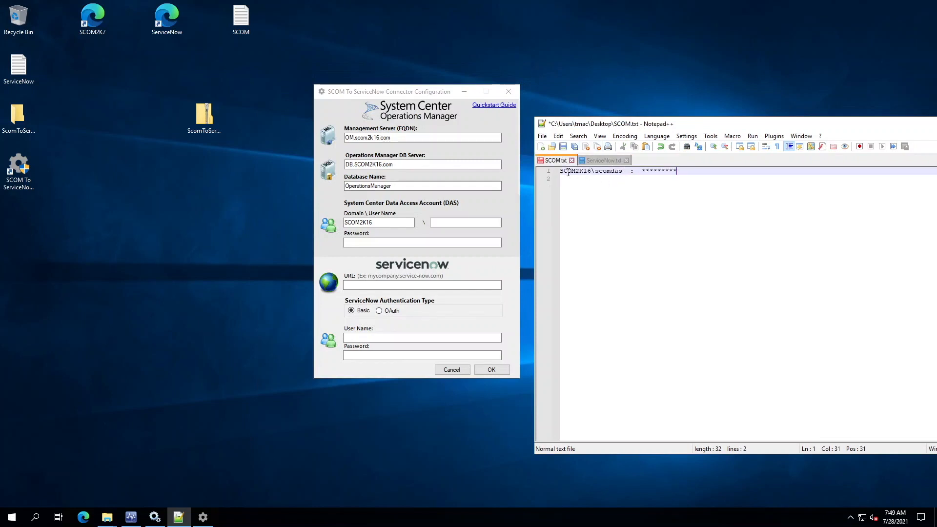
{"action": "left_click_drag", "start_coordinate": [624, 171], "coordinate": [595, 170]}
{"action": "key", "text": "ctrl+c"}
{"action": "left_click", "coordinate": [445, 222]}
{"action": "key", "text": "ctrl+v"}
{"action": "left_click_drag", "start_coordinate": [376, 223], "coordinate": [343, 223]}
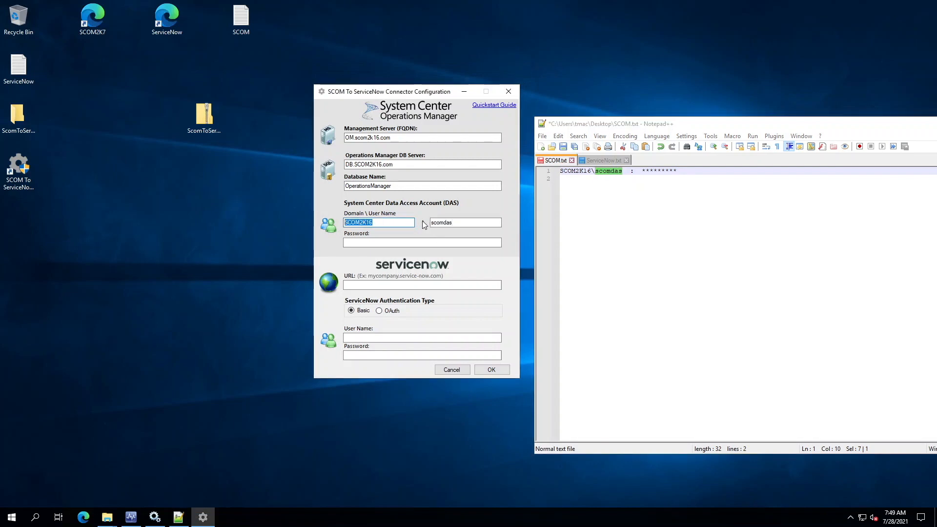
{"action": "left_click", "coordinate": [431, 242]}
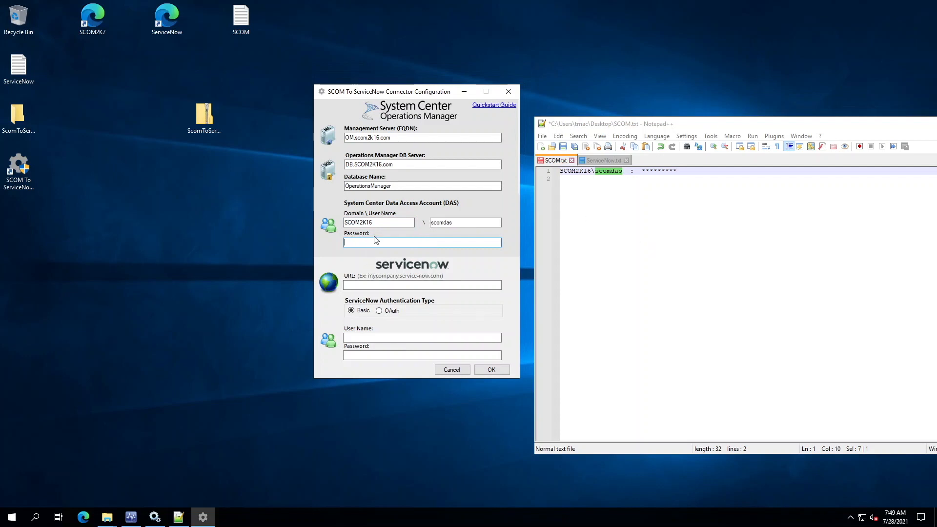
{"action": "type", "text": "*"}
{"action": "left_click_drag", "start_coordinate": [656, 125], "coordinate": [637, 122]}
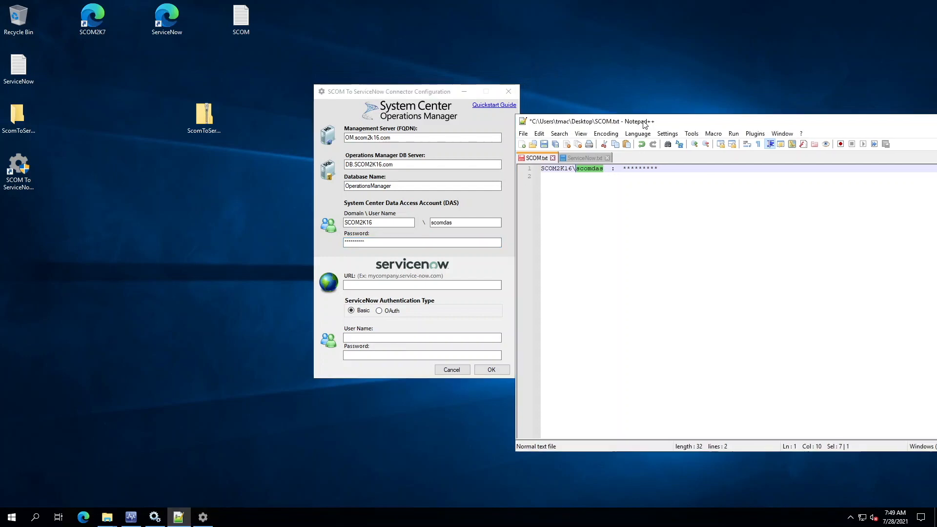
{"action": "left_click", "coordinate": [590, 159]}
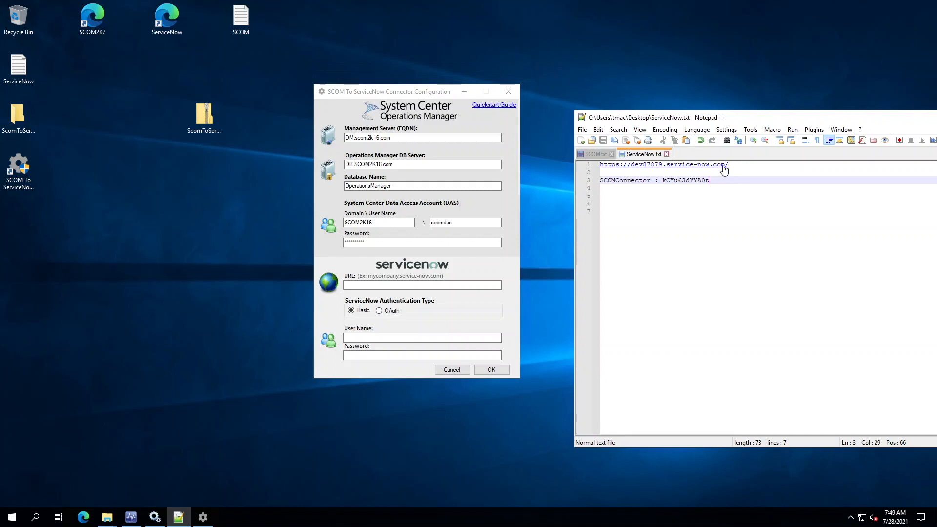
{"action": "left_click_drag", "start_coordinate": [728, 164], "coordinate": [586, 170]}
{"action": "key", "text": "ctrl+c"}
{"action": "left_click", "coordinate": [361, 285]}
{"action": "key", "text": "ctrl+v"}
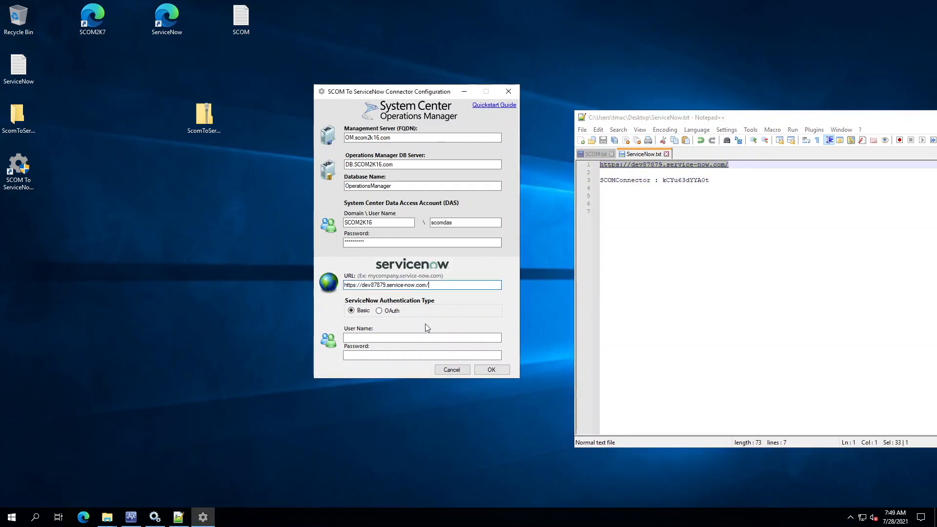
{"action": "key", "text": "BackSpace"}
{"action": "left_click_drag", "start_coordinate": [419, 93], "coordinate": [400, 74]}
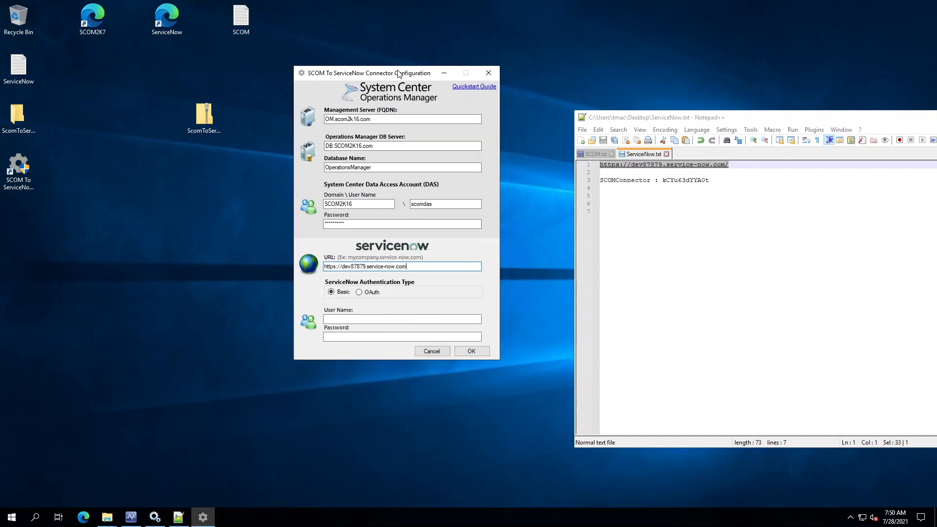
With Basic ServiceNow authentication, copy the user name SCOMConnector and the password from ServiceNow.txt into the configuration and submit it
{"action": "left_click", "coordinate": [359, 293]}
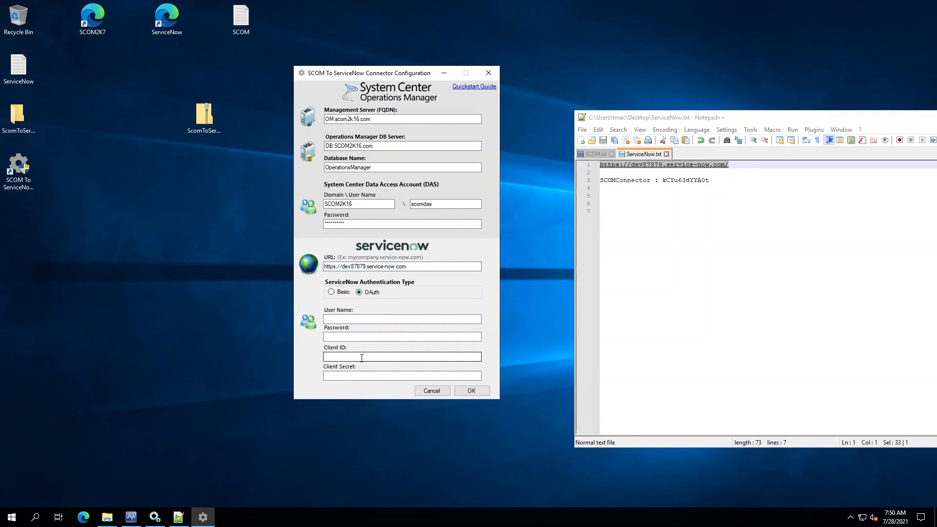
{"action": "left_click", "coordinate": [332, 292]}
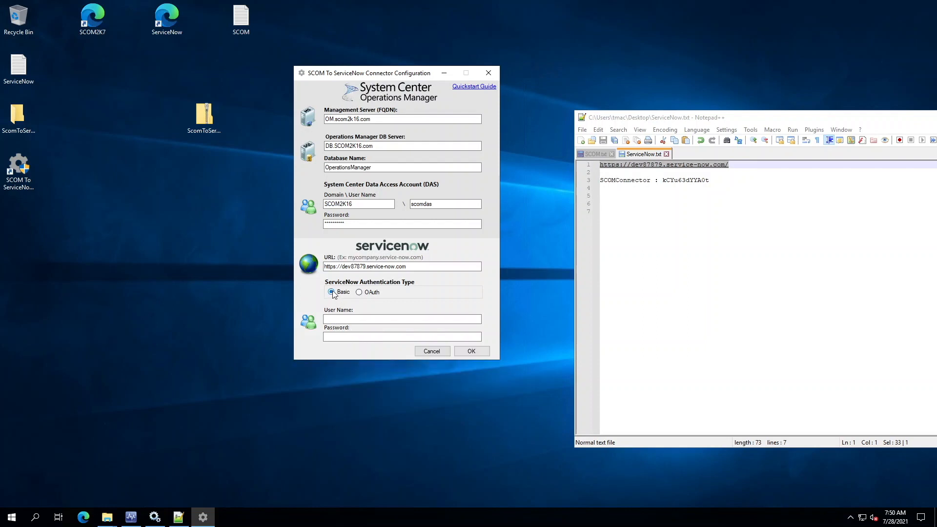
{"action": "double_click", "coordinate": [651, 181]}
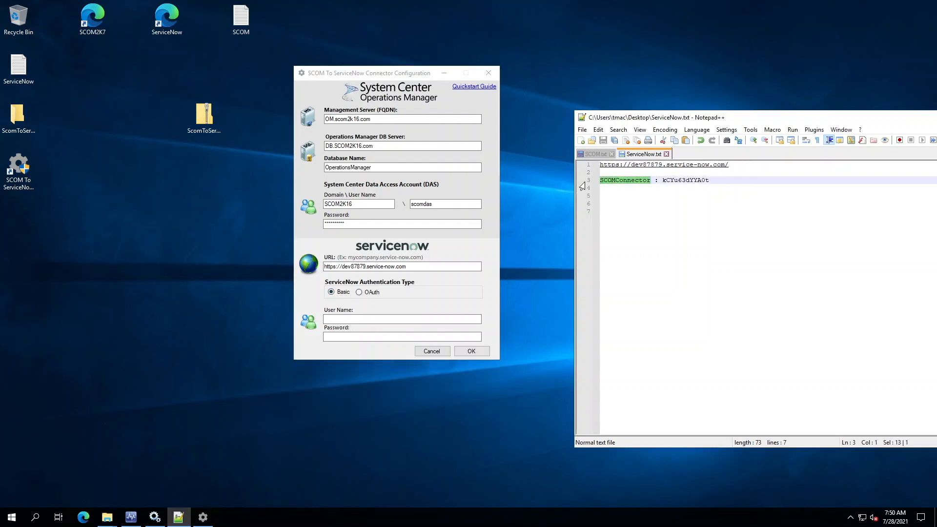
{"action": "left_click", "coordinate": [350, 318]}
{"action": "key", "text": "ctrl+v"}
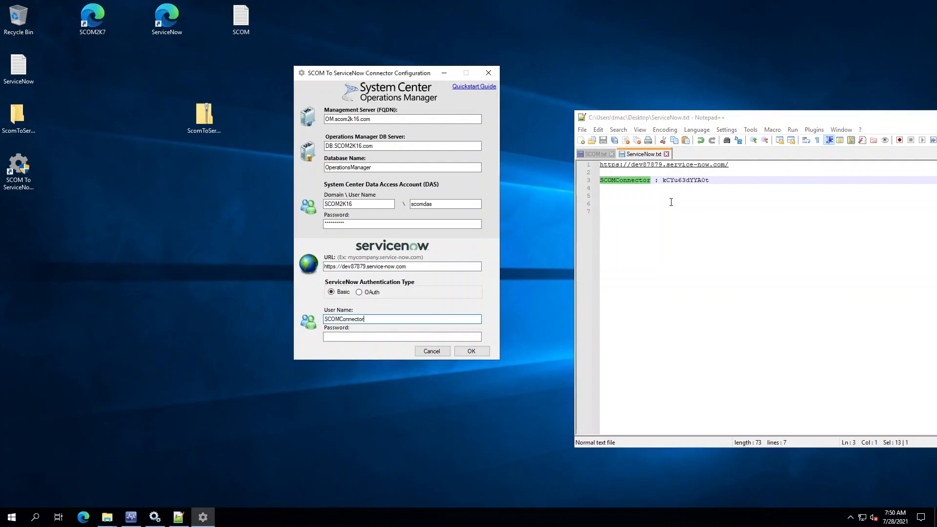
{"action": "left_click_drag", "start_coordinate": [709, 182], "coordinate": [667, 183]}
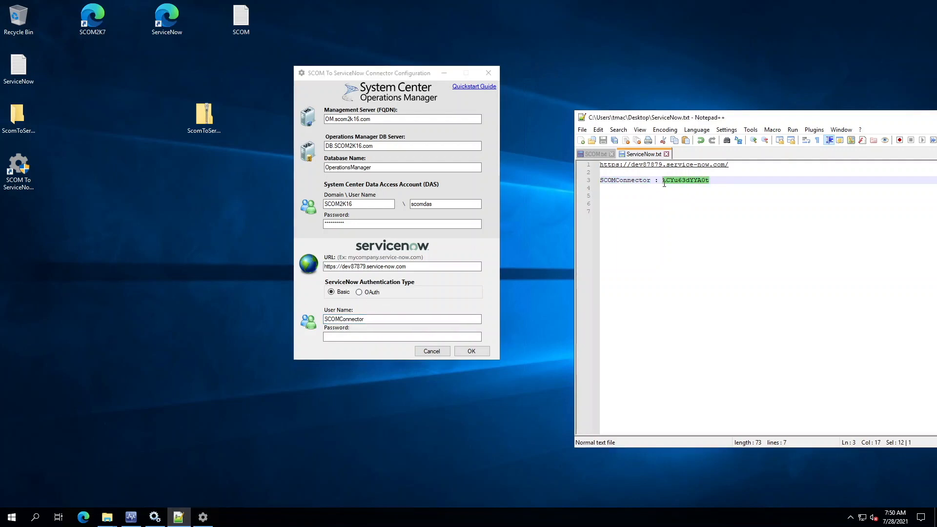
{"action": "left_click", "coordinate": [358, 337]}
{"action": "key", "text": "ctrl+v"}
{"action": "left_click", "coordinate": [471, 351]}
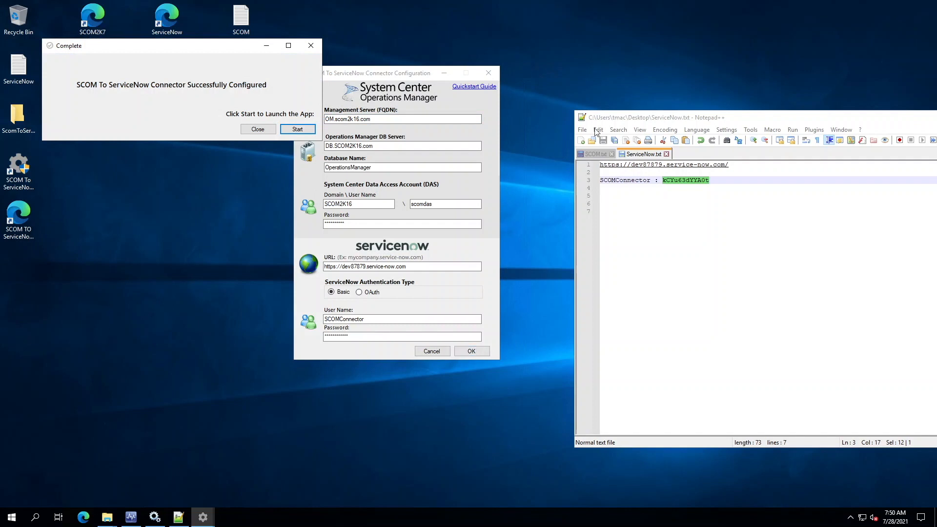
Minimize Notepad++, launch the SCOM To ServiceNow Connector web app and dismiss the configuration completion dialog
{"action": "left_click_drag", "start_coordinate": [744, 122], "coordinate": [611, 132]}
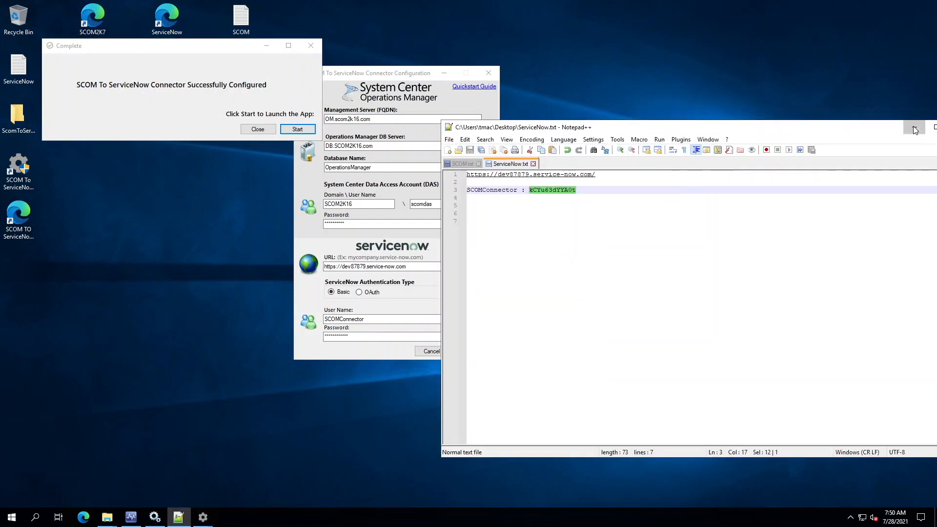
{"action": "left_click", "coordinate": [914, 129]}
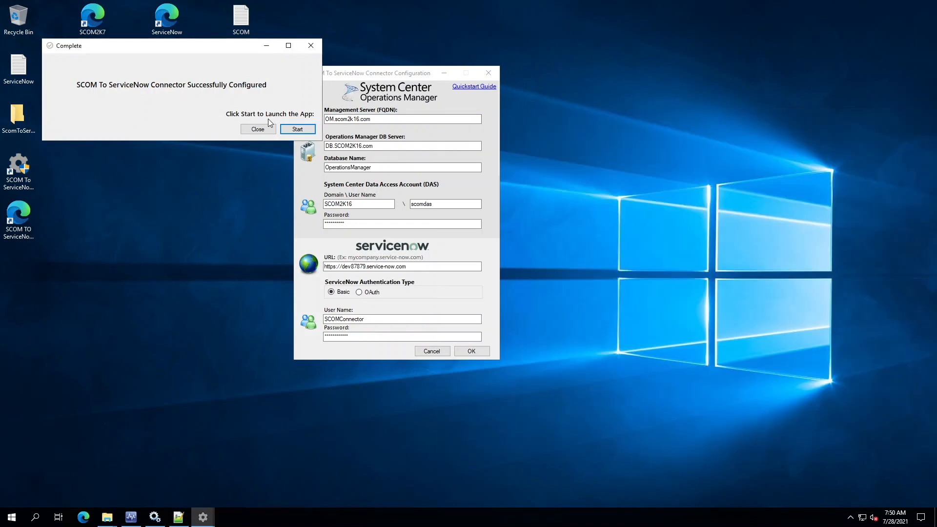
{"action": "left_click", "coordinate": [301, 131]}
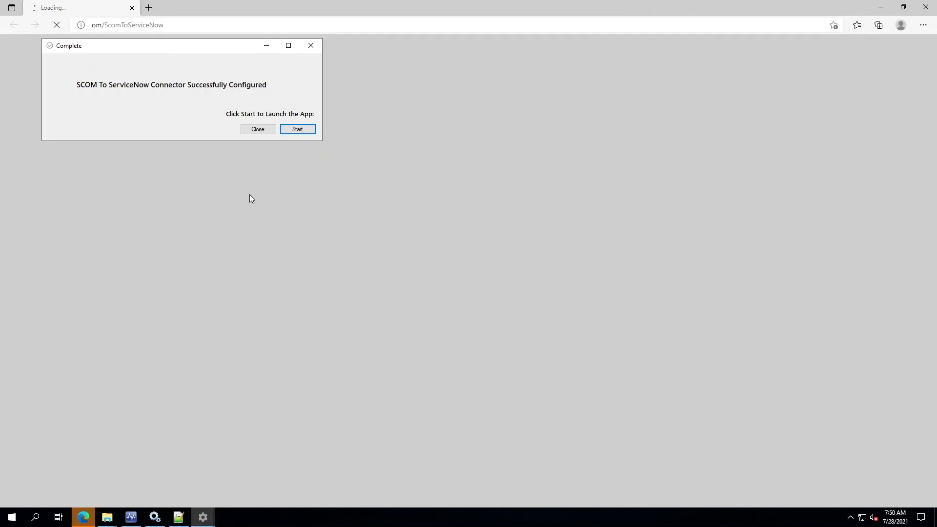
{"action": "left_click", "coordinate": [255, 130]}
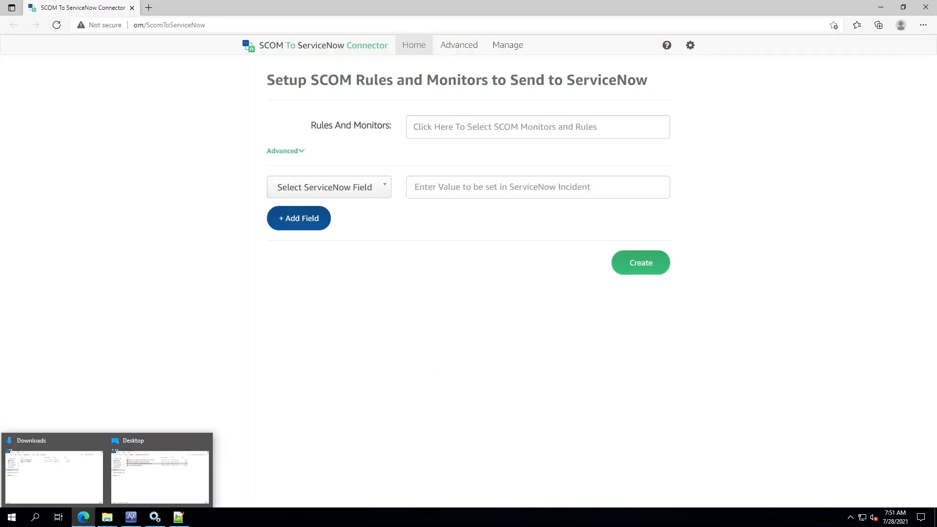
Minimize the browser, switch to the Operations Manager console and display the installed management packs under Administration
{"action": "left_click", "coordinate": [881, 8]}
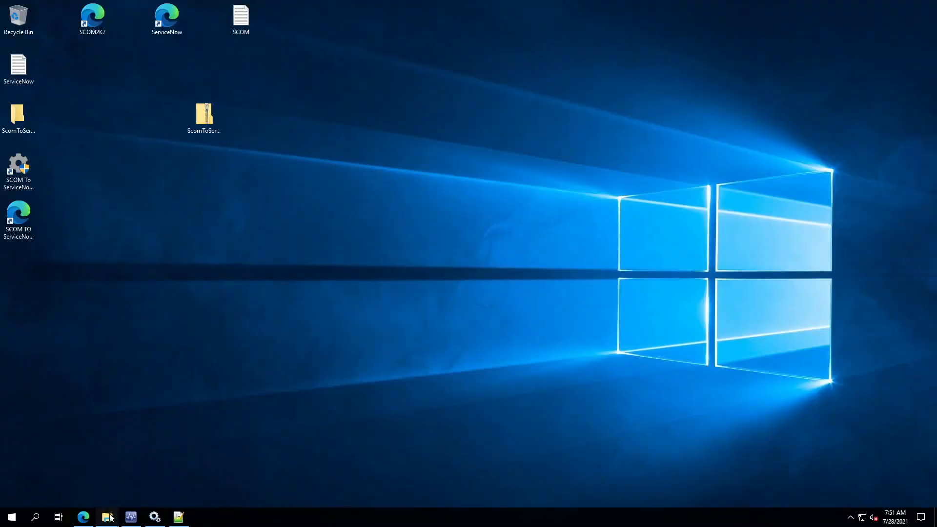
{"action": "mouse_move", "coordinate": [110, 518]}
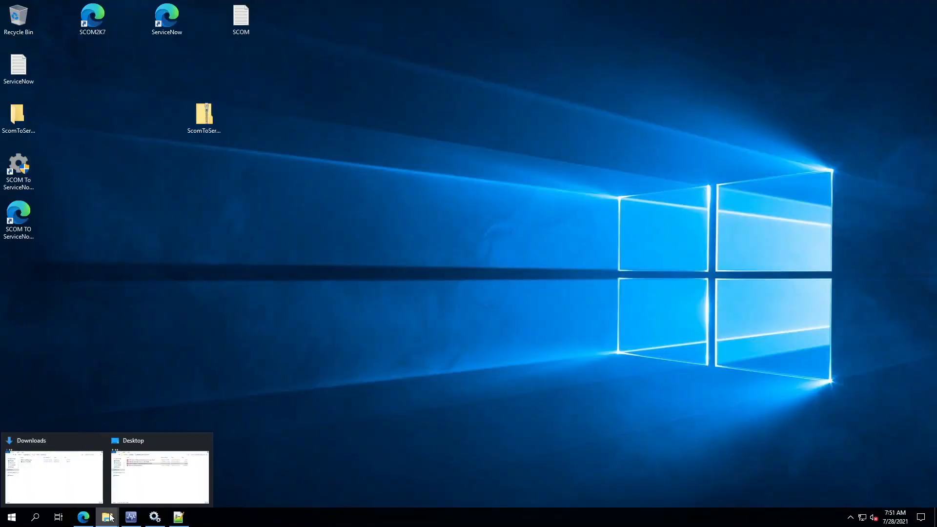
{"action": "left_click", "coordinate": [141, 519]}
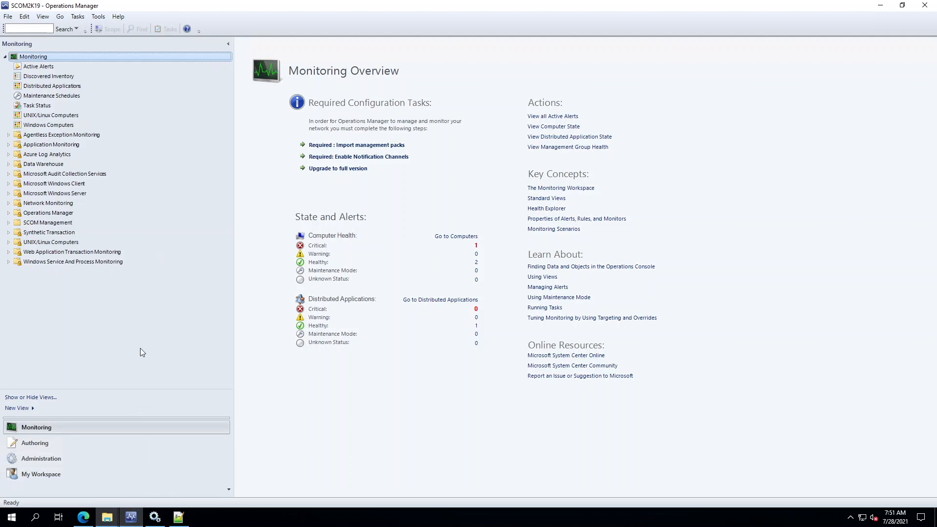
{"action": "left_click", "coordinate": [46, 458]}
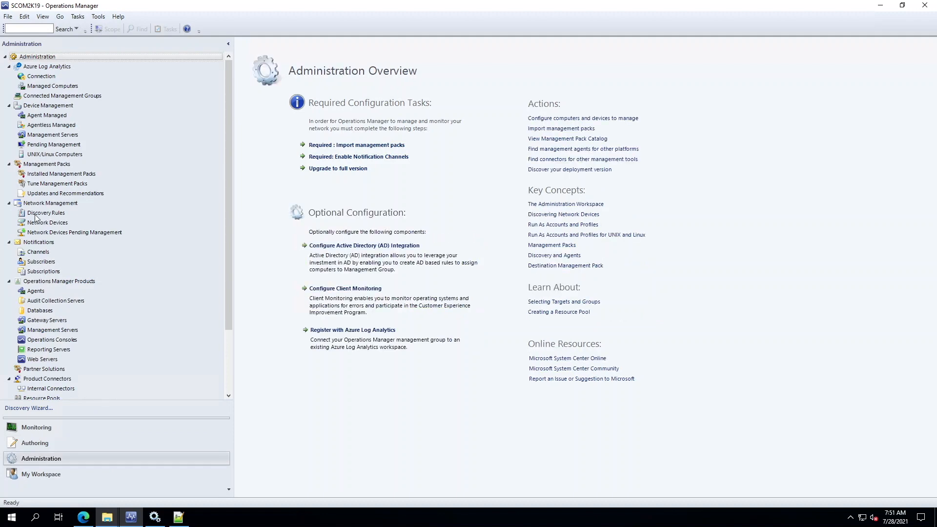
{"action": "left_click", "coordinate": [43, 174]}
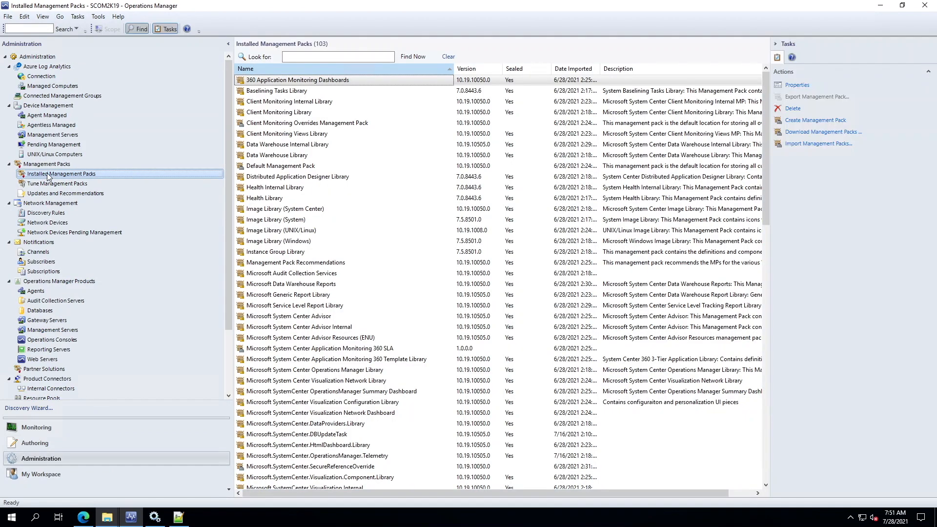
Start a management pack import from disk and decline searching the online catalog for dependencies
{"action": "right_click", "coordinate": [54, 178]}
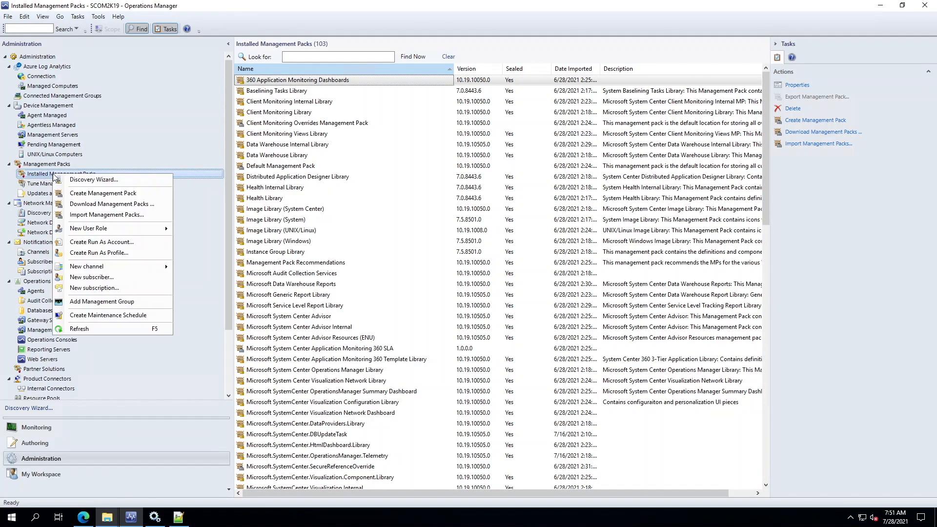
{"action": "left_click", "coordinate": [95, 215]}
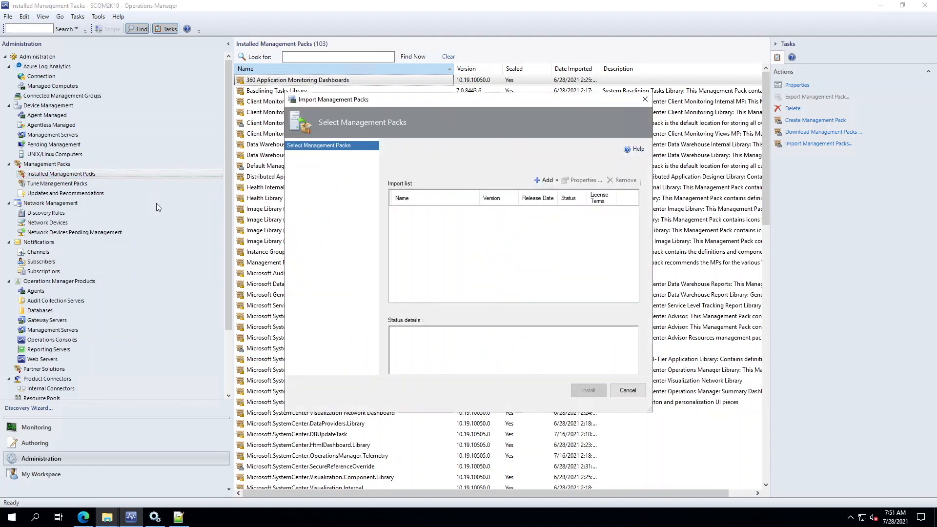
{"action": "left_click", "coordinate": [536, 181]}
{"action": "left_click", "coordinate": [562, 204]}
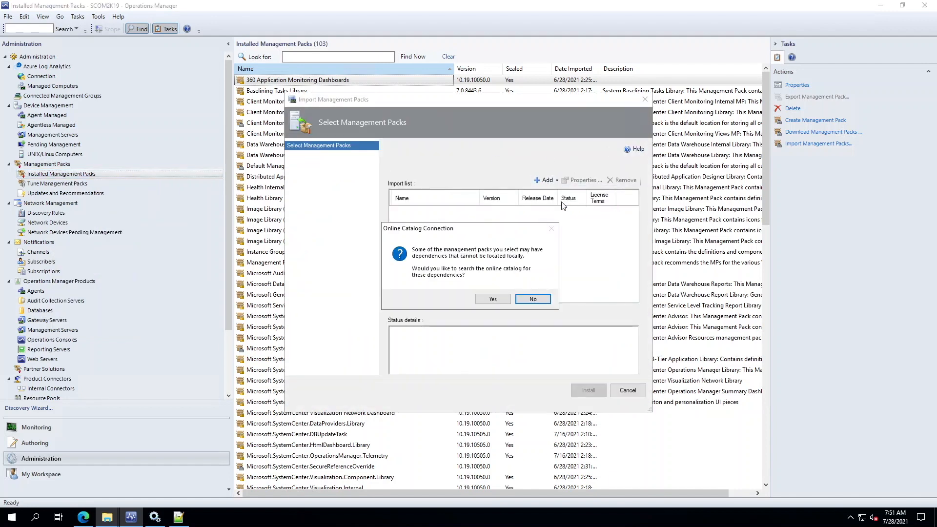
{"action": "left_click", "coordinate": [531, 299]}
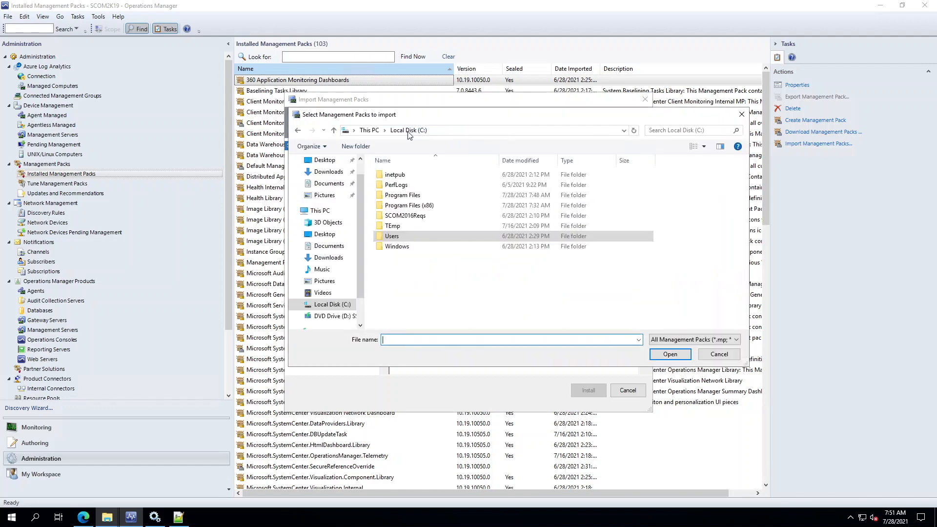
Import SCOM.ToServiceNowConnector from the Management Pack folder of C:\Program Files\SCOM To ServiceNow Connector and install it
{"action": "double_click", "coordinate": [417, 196]}
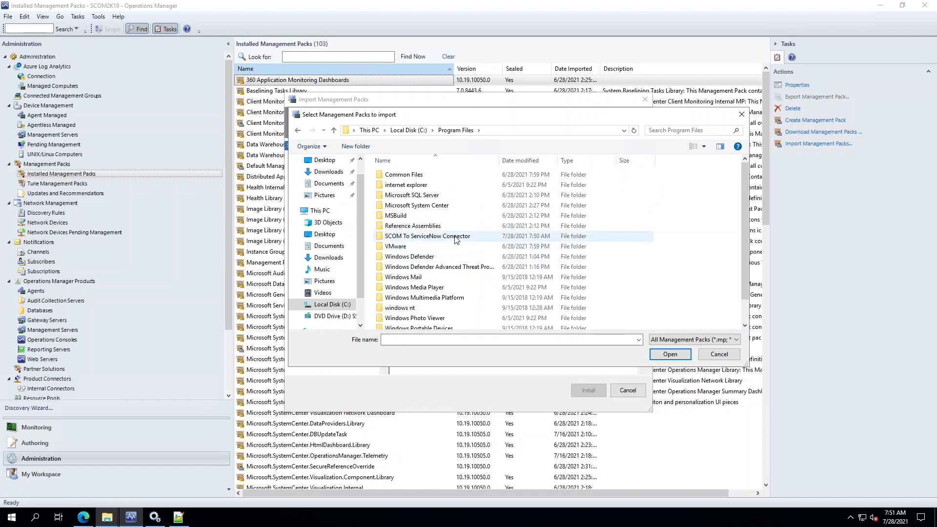
{"action": "double_click", "coordinate": [457, 237]}
{"action": "double_click", "coordinate": [435, 175]}
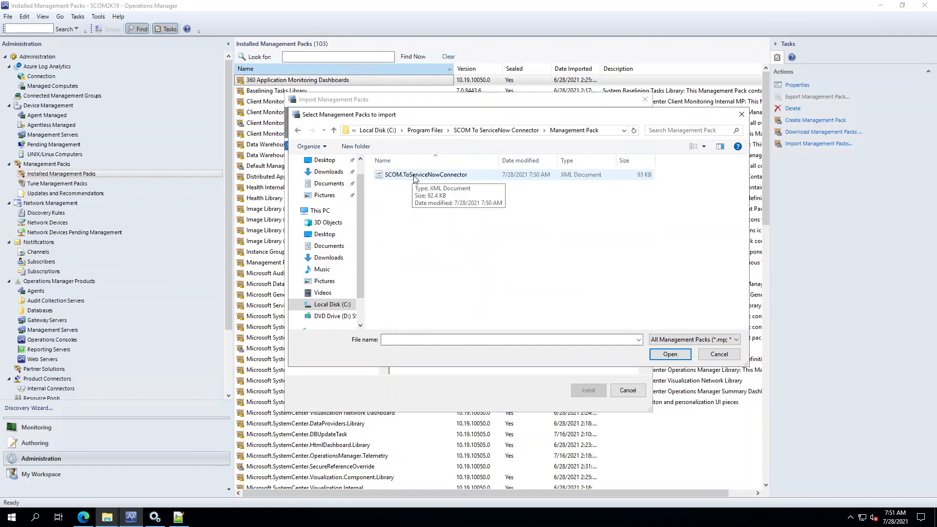
{"action": "left_click", "coordinate": [420, 176]}
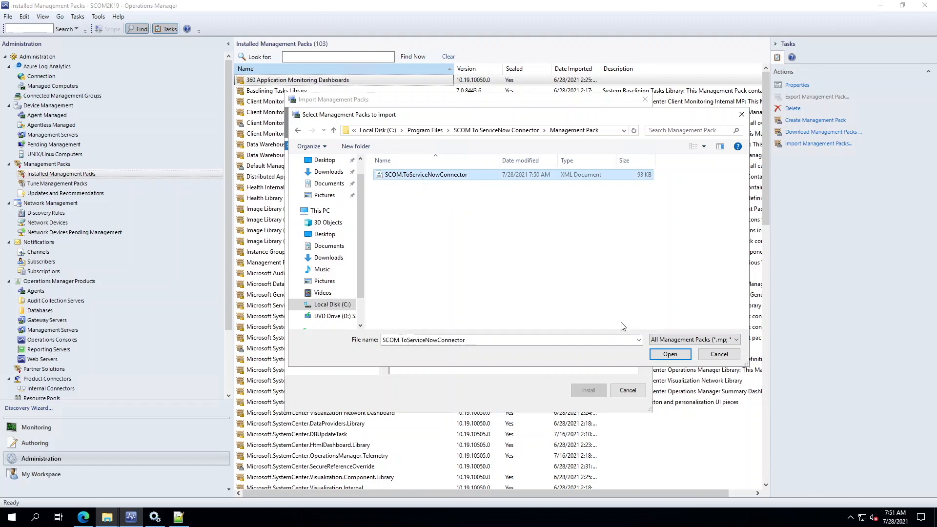
{"action": "left_click", "coordinate": [670, 353]}
{"action": "left_click", "coordinate": [589, 391]}
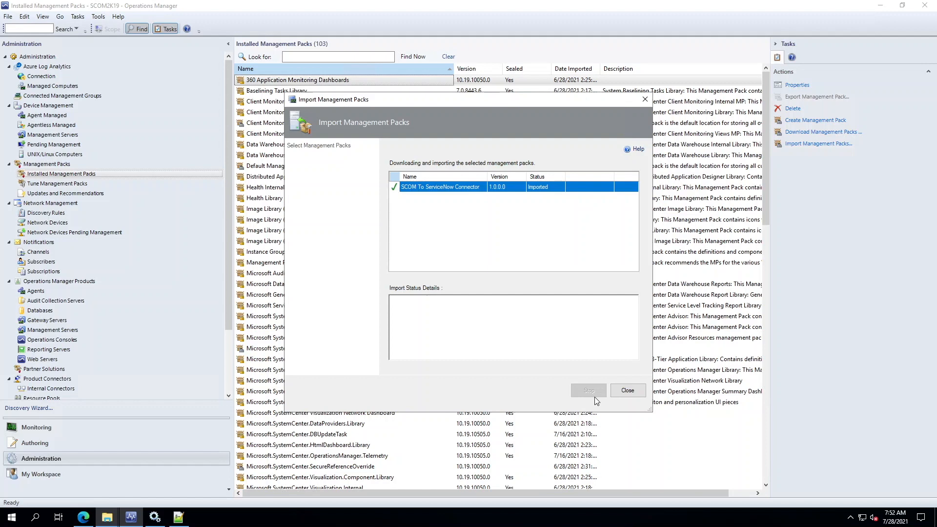
Close the completed management pack import and check the views in the SCOM To ServiceNow Connector folder under Monitoring
{"action": "left_click", "coordinate": [627, 390]}
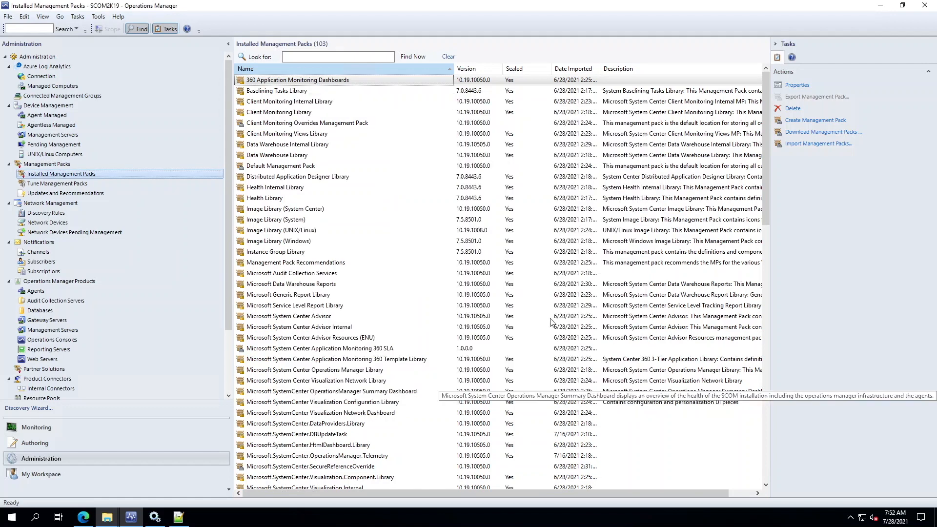
{"action": "left_click", "coordinate": [34, 426]}
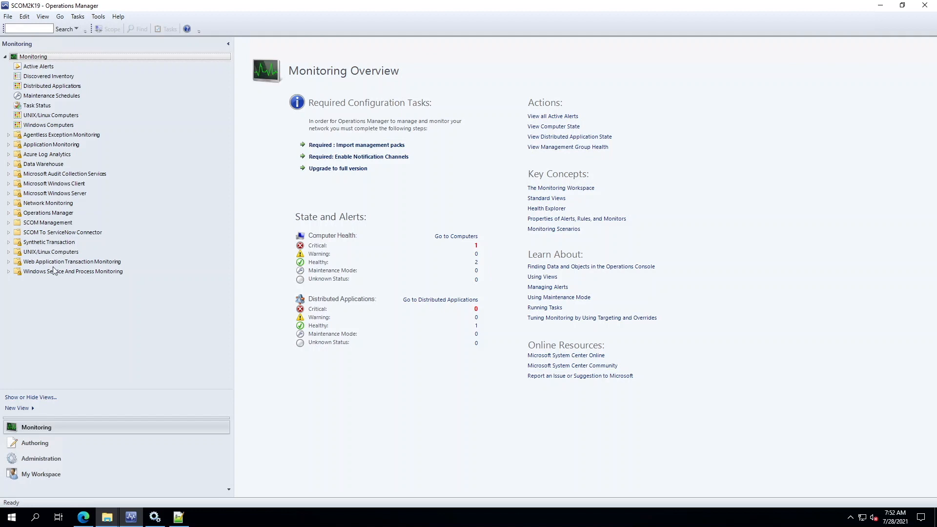
{"action": "left_click", "coordinate": [9, 232]}
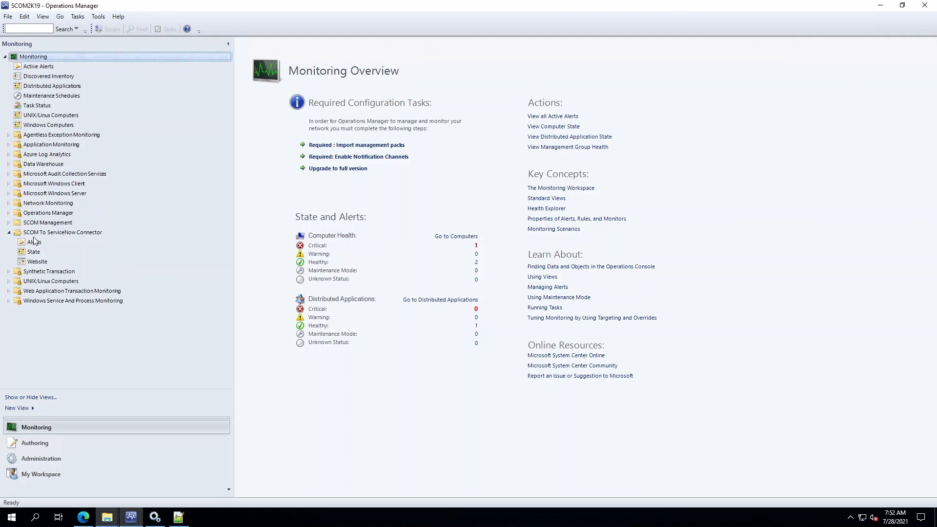
{"action": "left_click", "coordinate": [9, 233]}
Send the critical "Logical Disk Free Space is low" alert for E: from Active Alerts to ServiceNow
{"action": "left_click", "coordinate": [39, 66]}
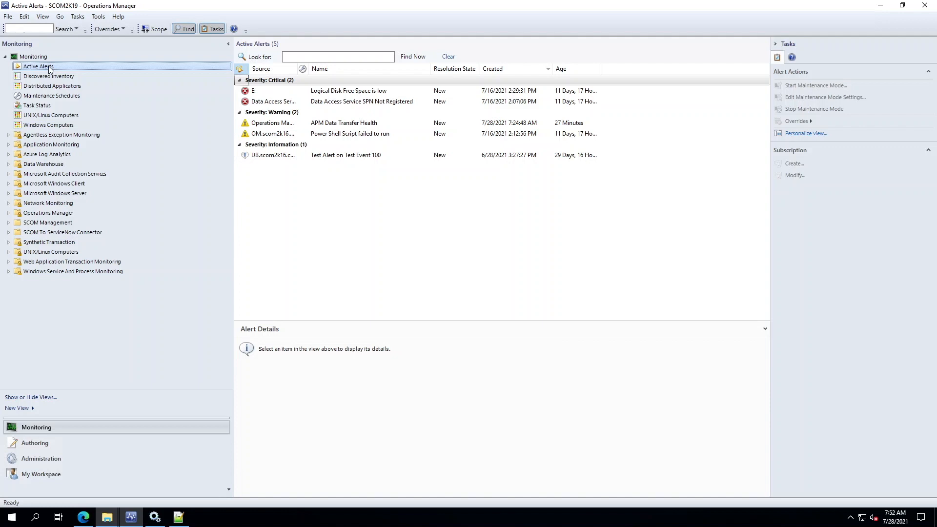
{"action": "left_click", "coordinate": [251, 91]}
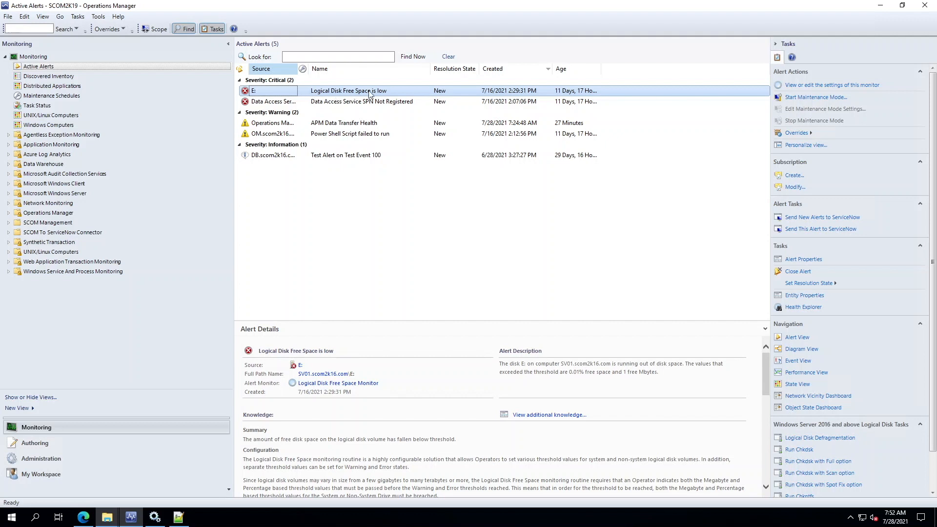
{"action": "left_click", "coordinate": [812, 229]}
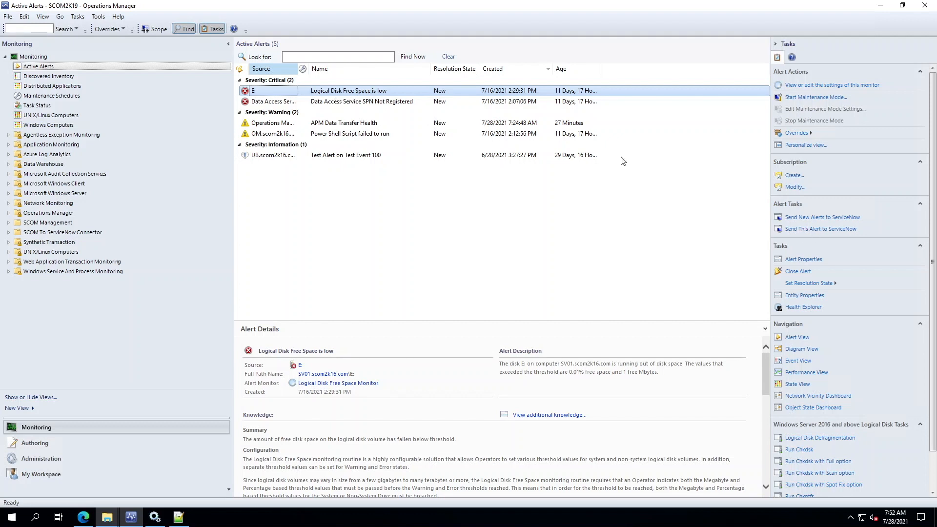